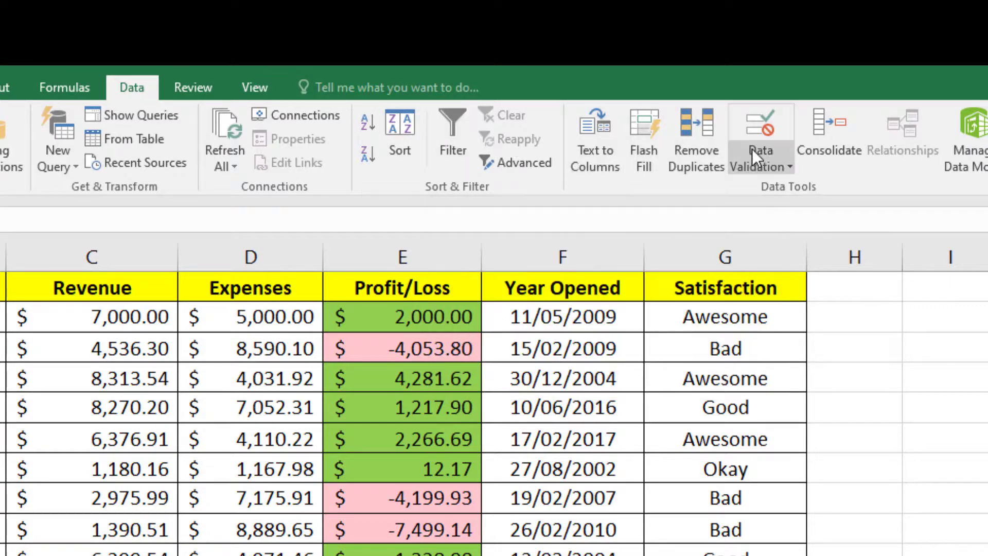
# - Add List data validation to the BASIC tool's Select Store cell K4, with store numbers =$A$2:$A$16 as the source
pyautogui.click(775, 159)
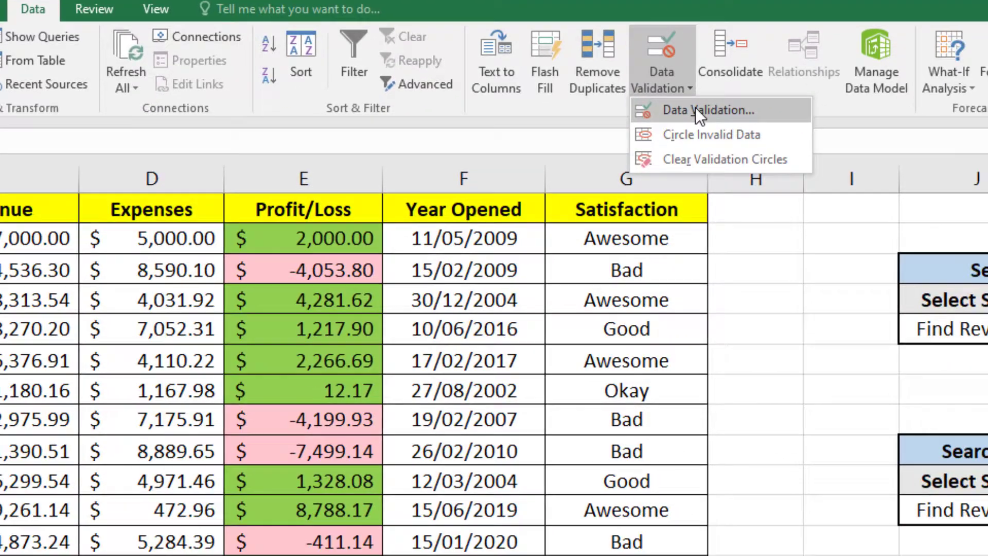
pyautogui.click(795, 188)
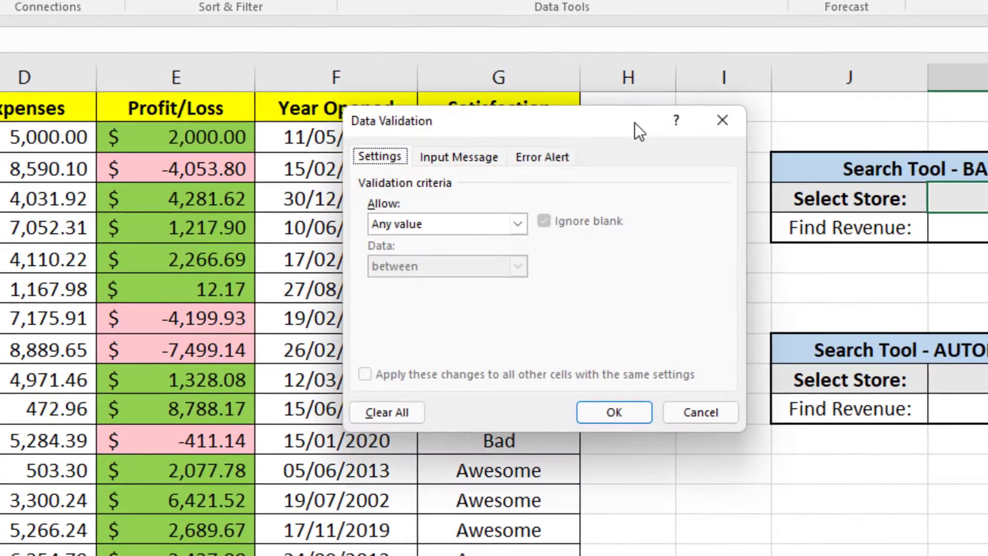
pyautogui.moveTo(543, 129); pyautogui.dragTo(504, 127)
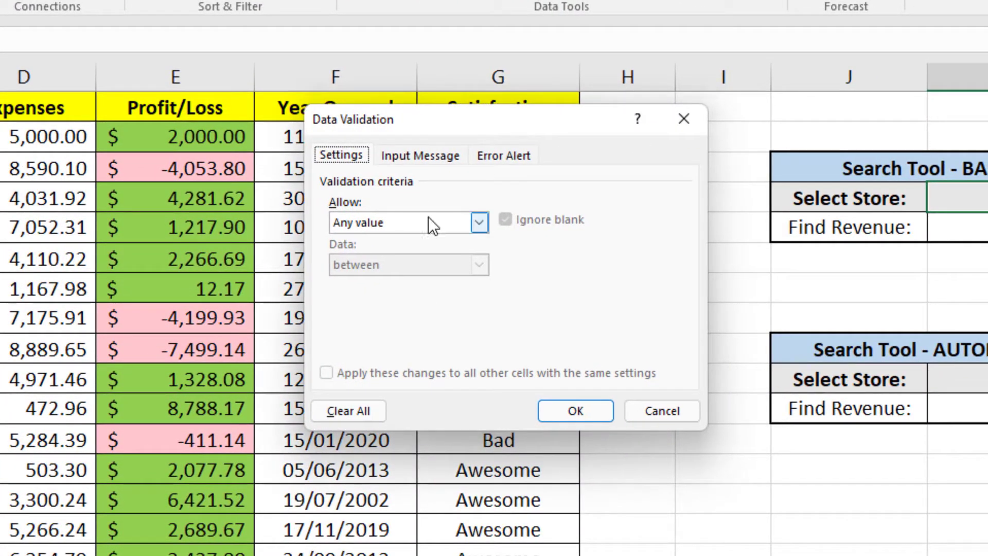
pyautogui.click(478, 222)
pyautogui.click(424, 283)
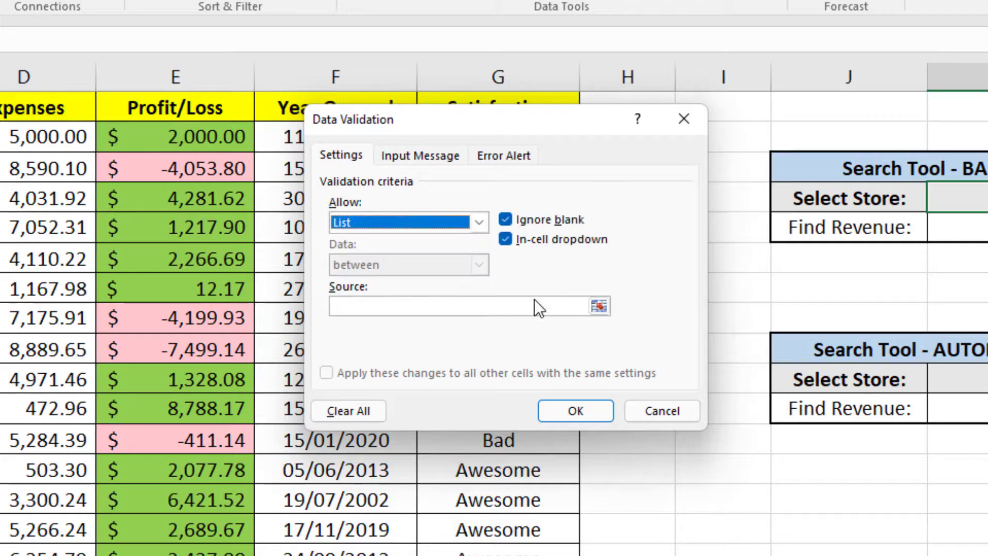
pyautogui.moveTo(572, 158); pyautogui.dragTo(598, 253)
pyautogui.click(619, 401)
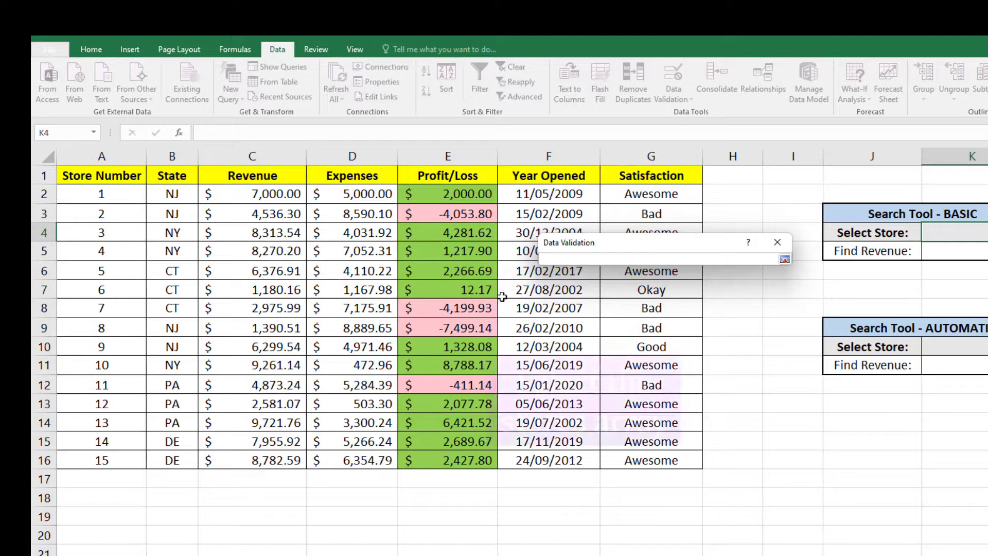
pyautogui.moveTo(106, 195); pyautogui.dragTo(114, 462)
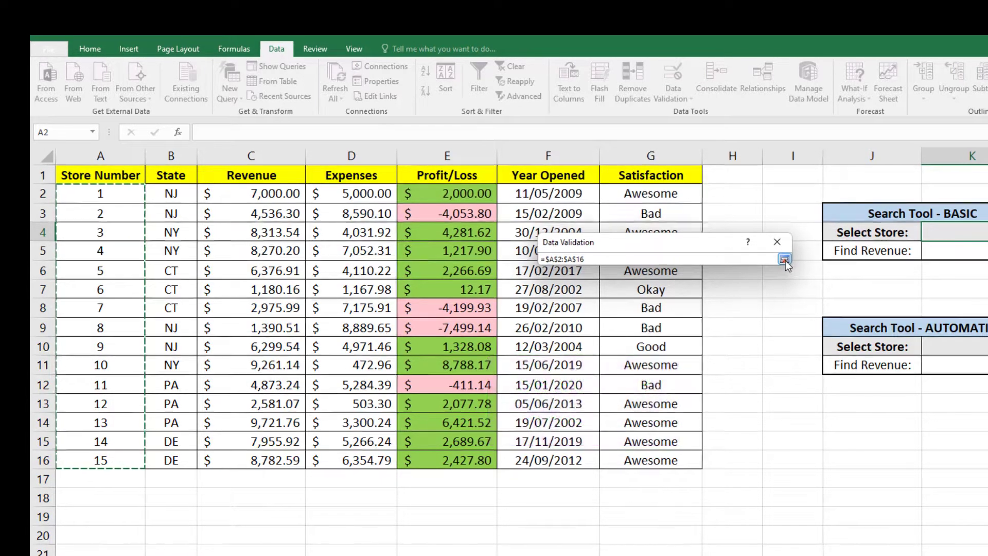
pyautogui.click(785, 260)
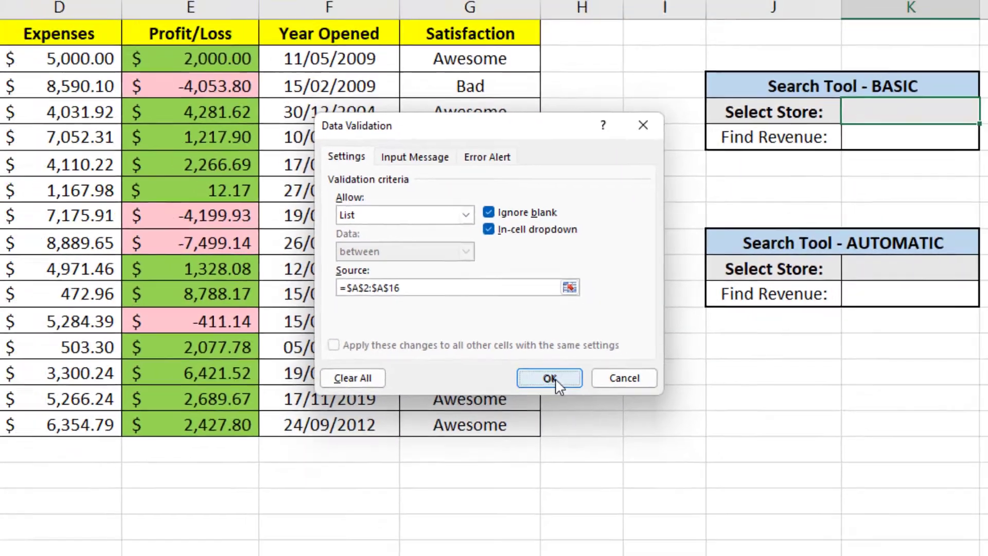
pyautogui.click(561, 397)
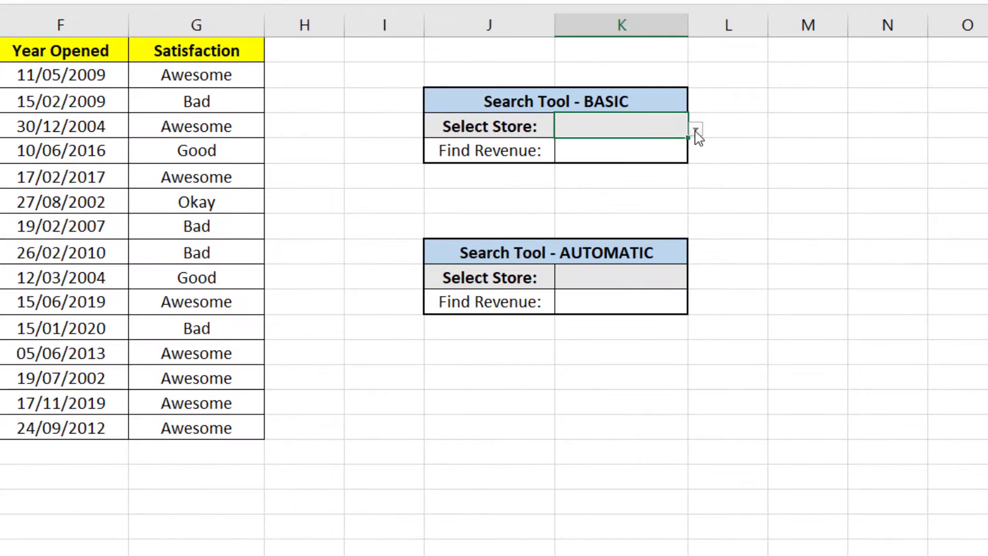
# - Choose store 8 from the in-cell list of the BASIC tool's Select Store cell
pyautogui.click(725, 144)
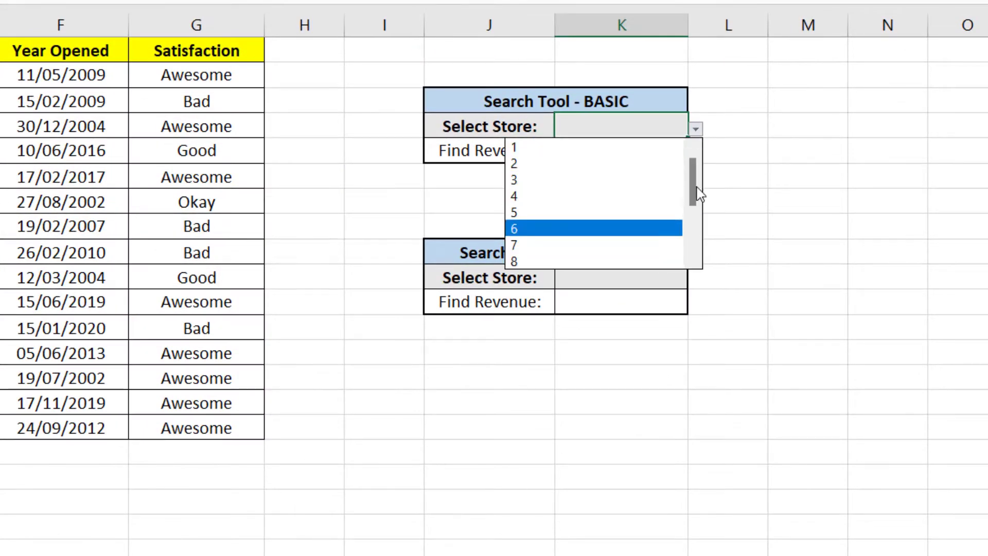
pyautogui.scroll(-2, 700, 195)
pyautogui.scroll(2, 595, 223)
pyautogui.click(592, 225)
pyautogui.click(737, 173)
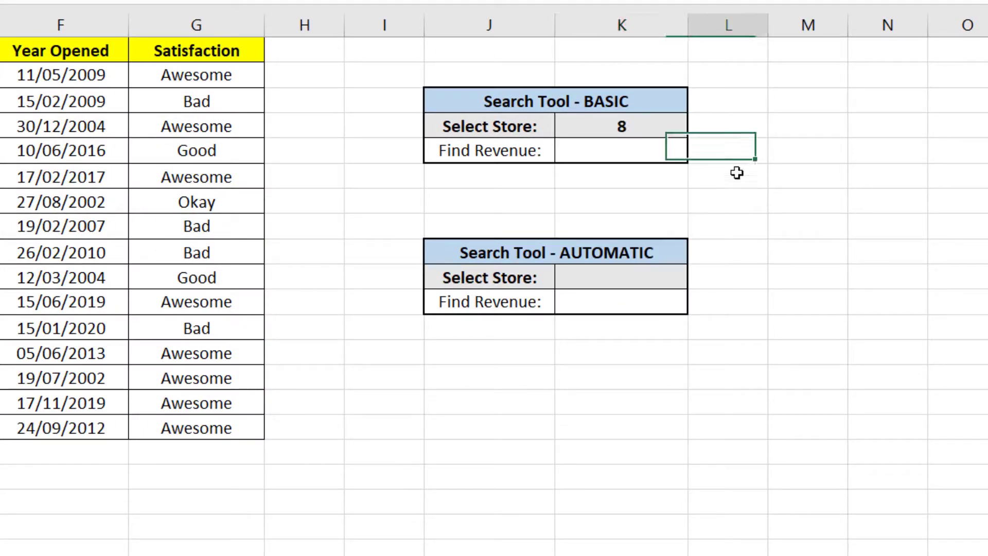
# - Enter the formula =INDEX(A2:G16,1,3) in the BASIC tool's Find Revenue cell K5
pyautogui.click(628, 152)
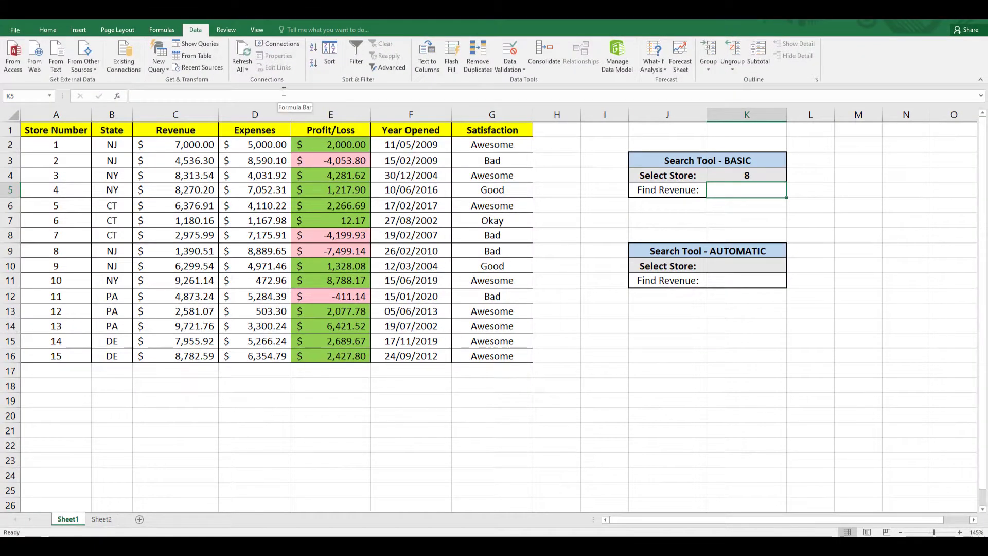
pyautogui.click(284, 93)
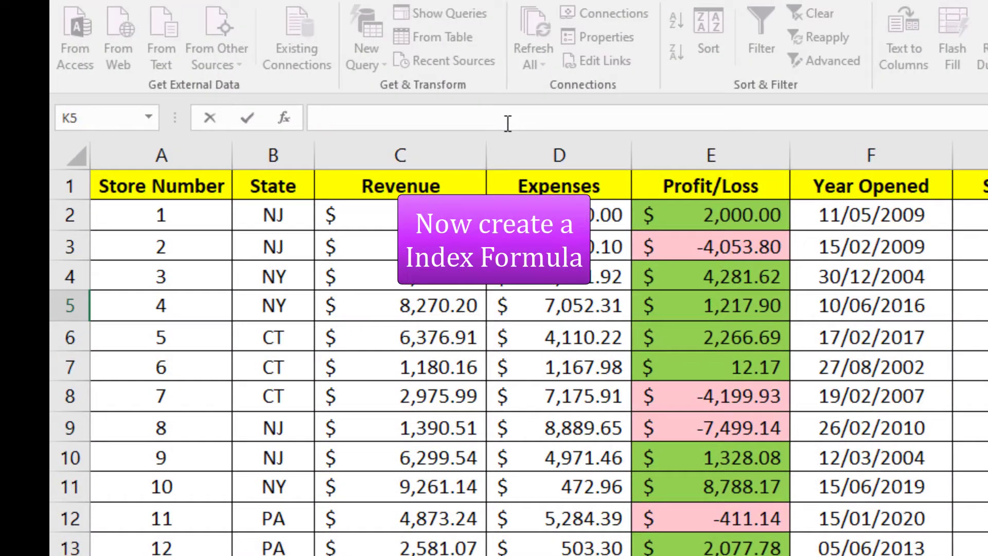
pyautogui.write('=inde')
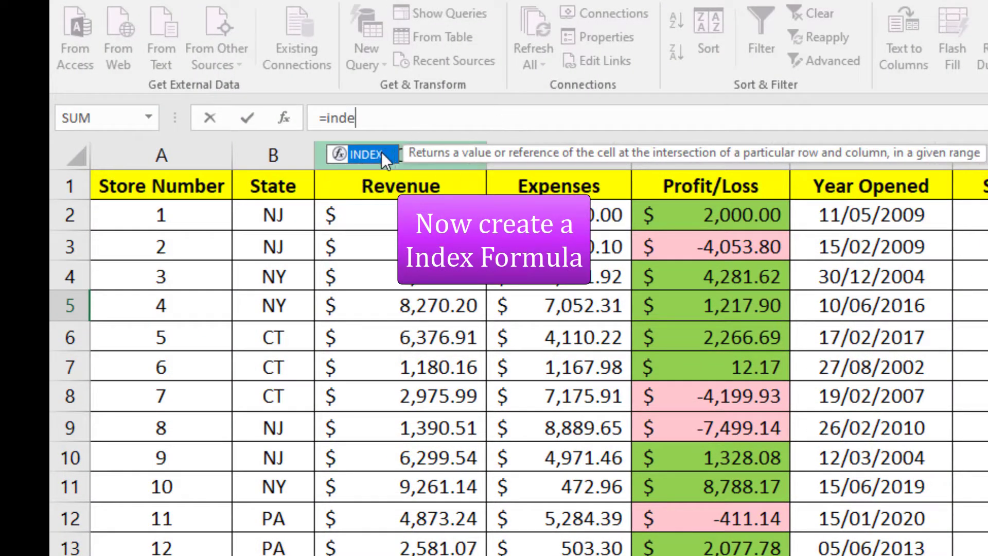
pyautogui.doubleClick(381, 154)
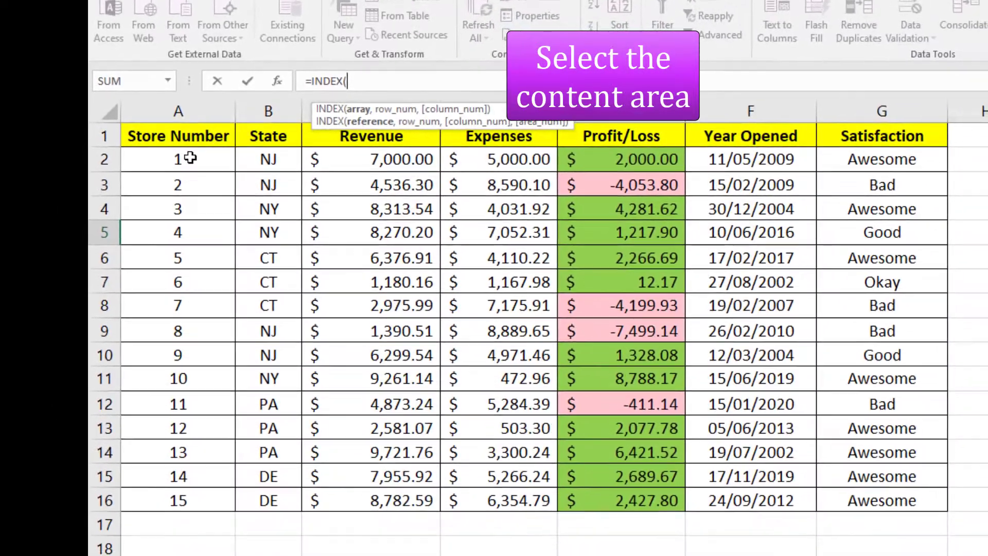
pyautogui.moveTo(185, 194); pyautogui.dragTo(946, 531)
pyautogui.moveTo(854, 451); pyautogui.dragTo(885, 501)
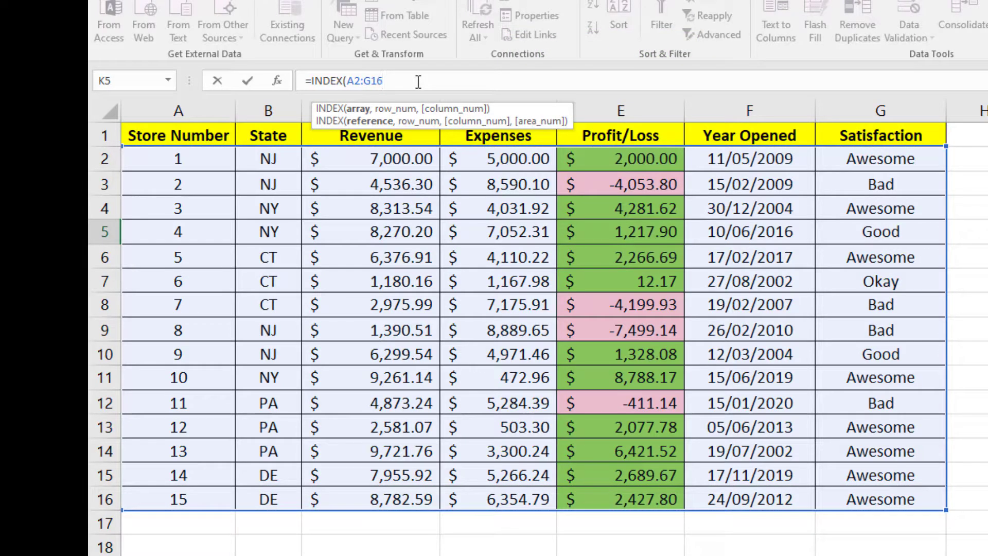
pyautogui.write(',1')
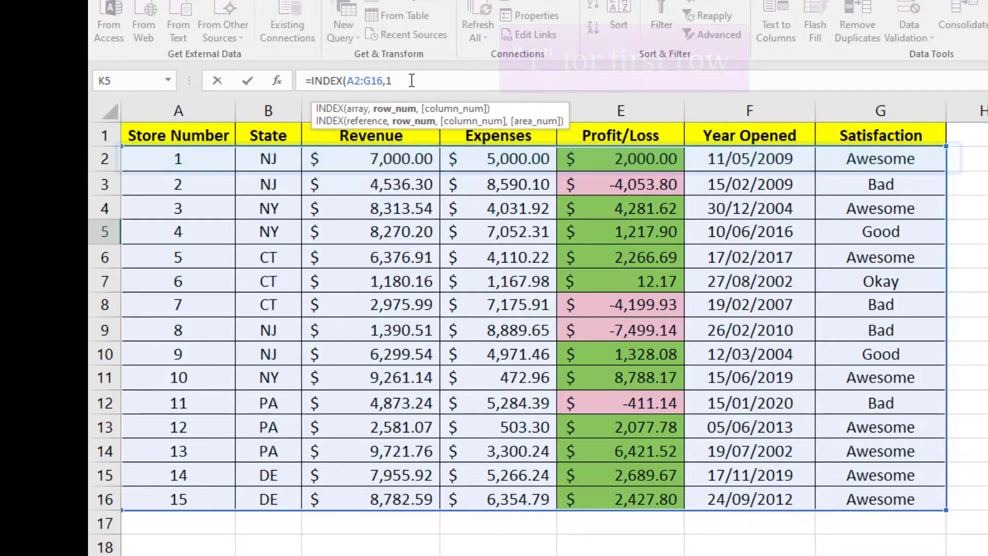
pyautogui.write(',3')
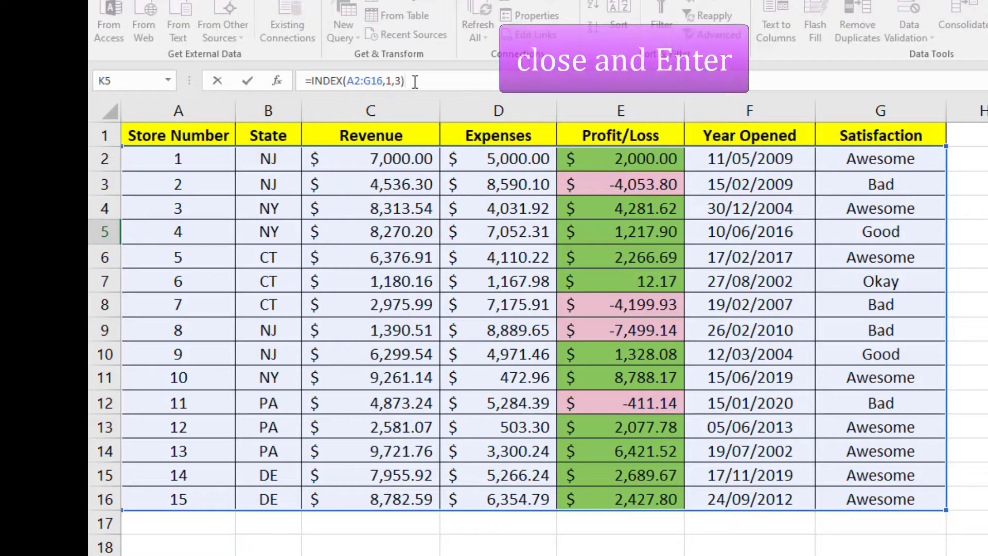
pyautogui.press('Return')
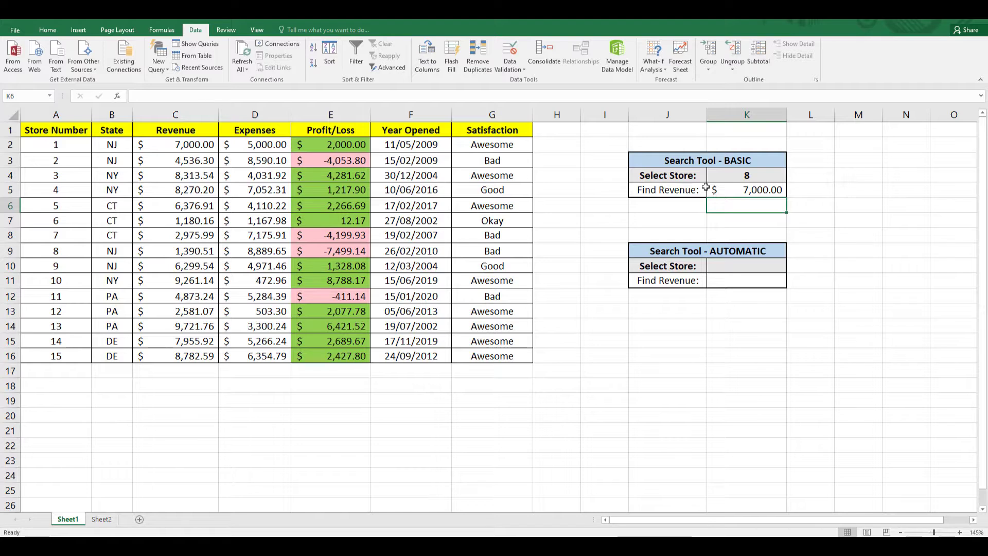
# - Compare the INDEX result in K5 with the first store's revenue in C2
pyautogui.click(752, 193)
pyautogui.click(199, 149)
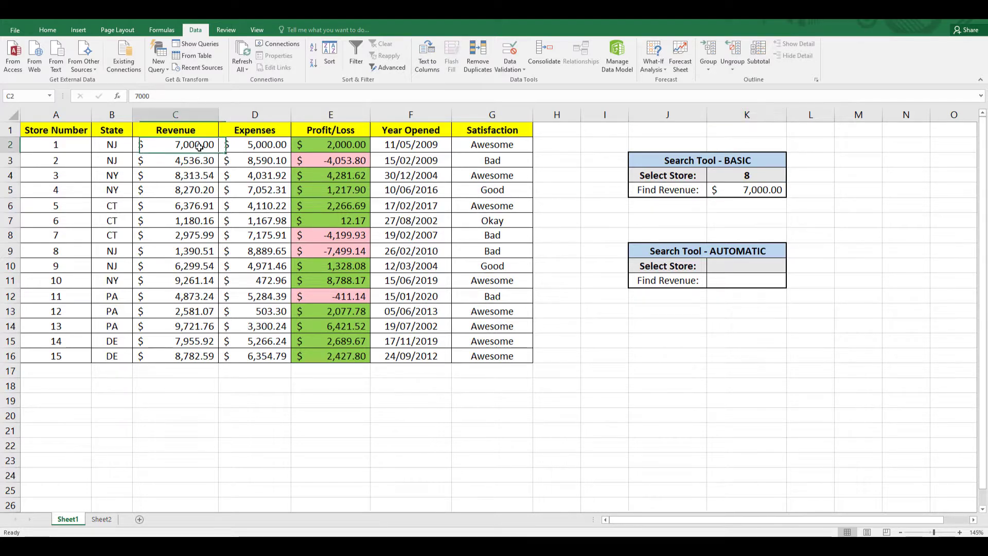
pyautogui.click(715, 192)
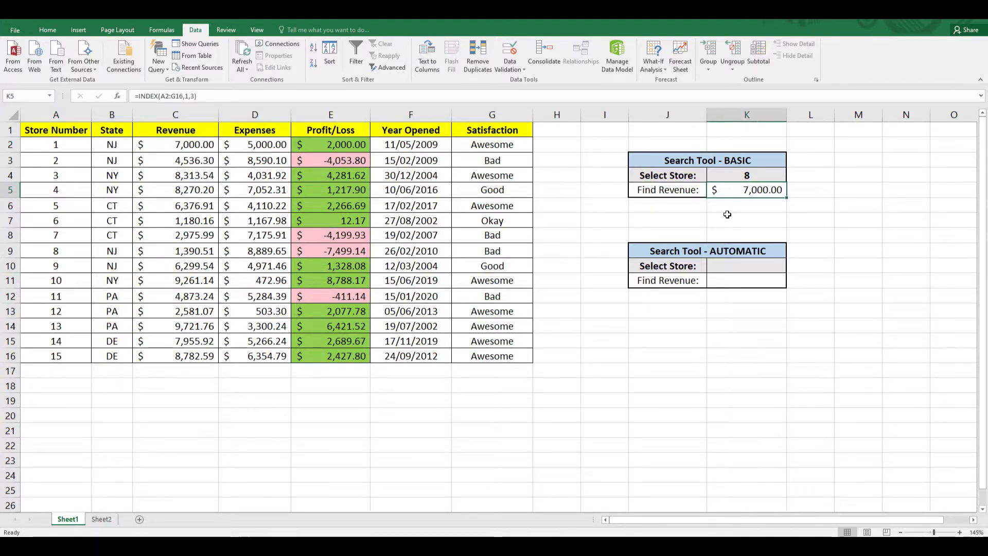
# - Enter the formula =MATCH(K4,A2:A16,0) in cell L5 to find the selected store's exact-match position
pyautogui.click(807, 193)
pyautogui.write('=')
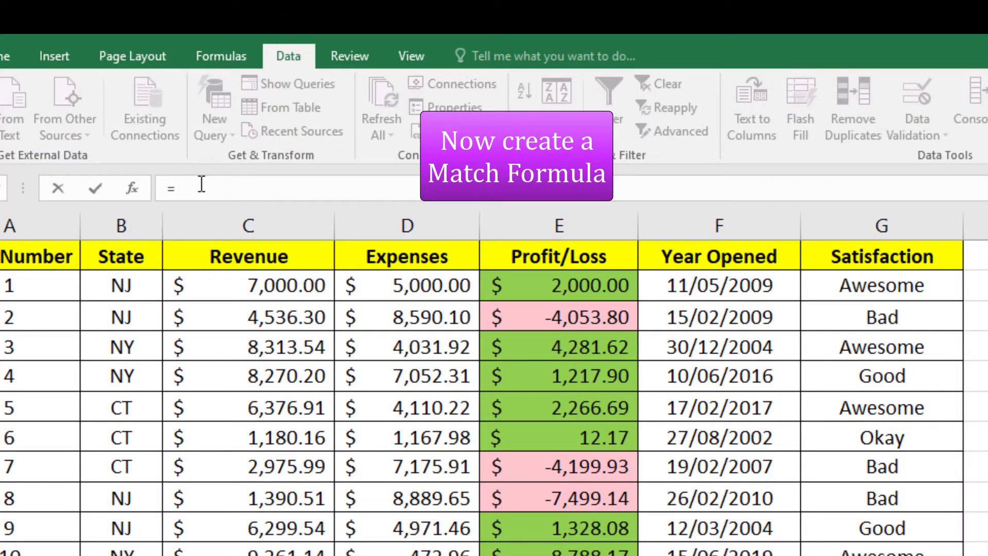
pyautogui.write('mat')
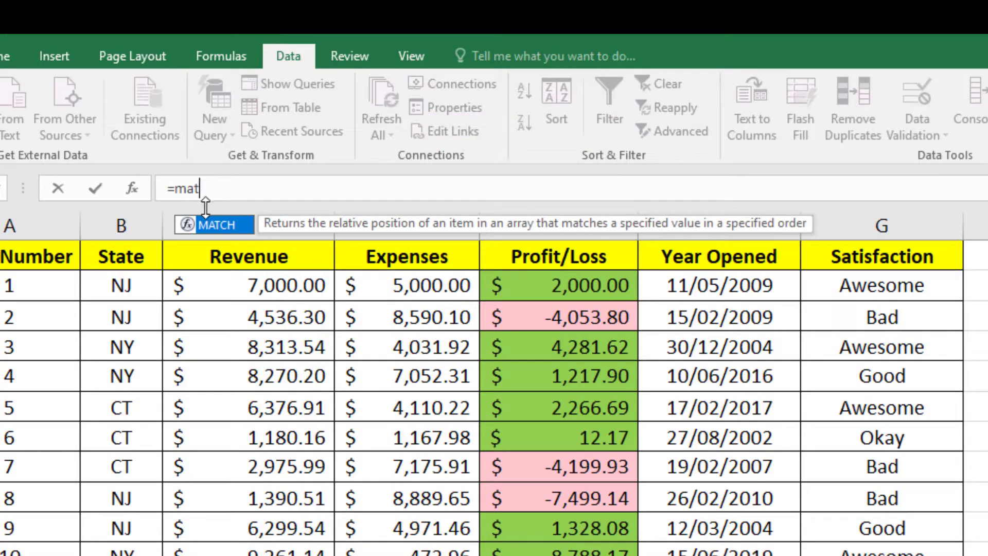
pyautogui.doubleClick(211, 223)
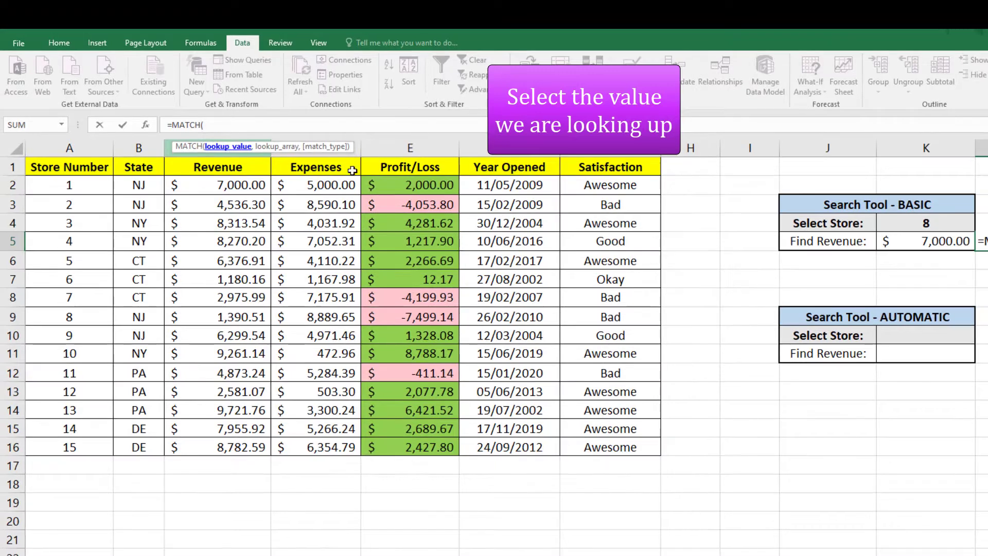
pyautogui.click(921, 224)
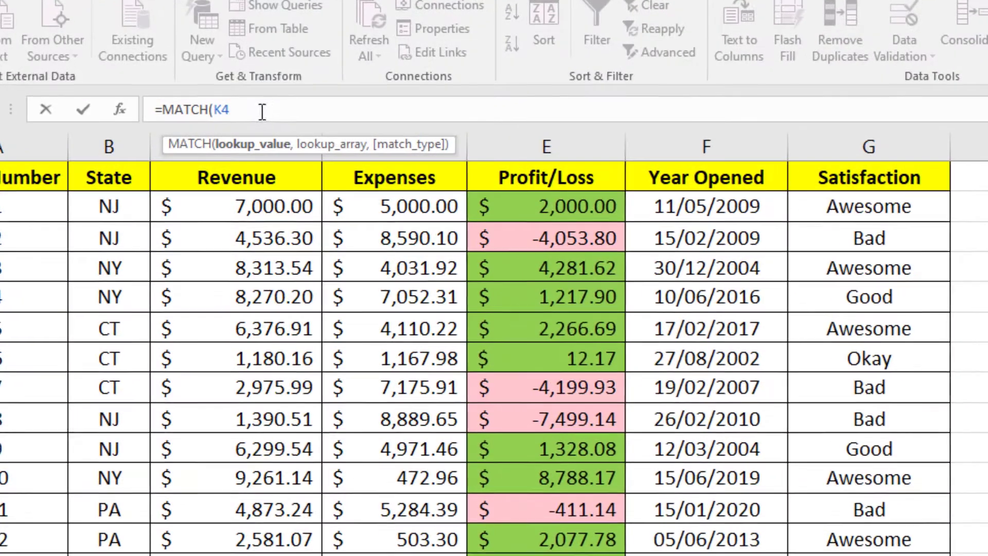
pyautogui.write(',')
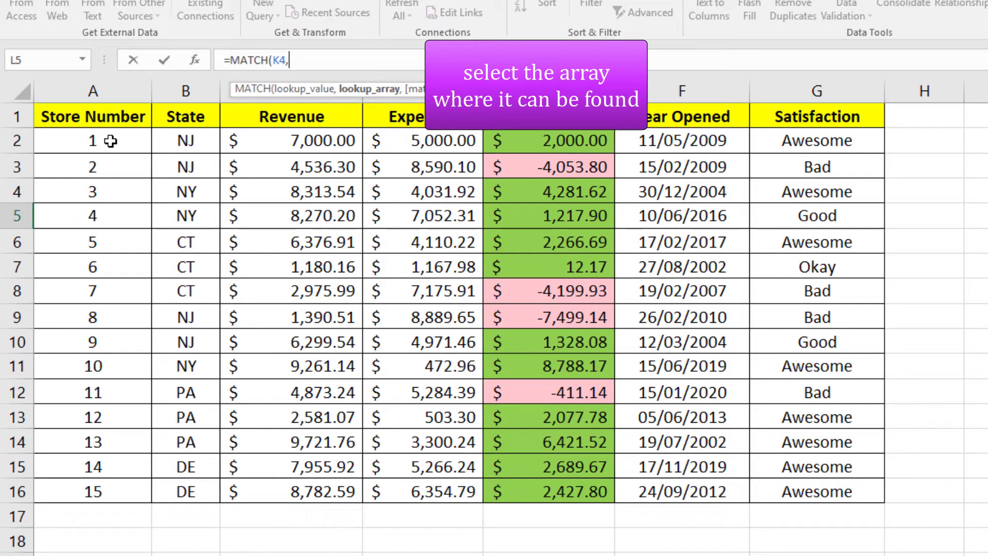
pyautogui.moveTo(110, 140); pyautogui.dragTo(84, 489)
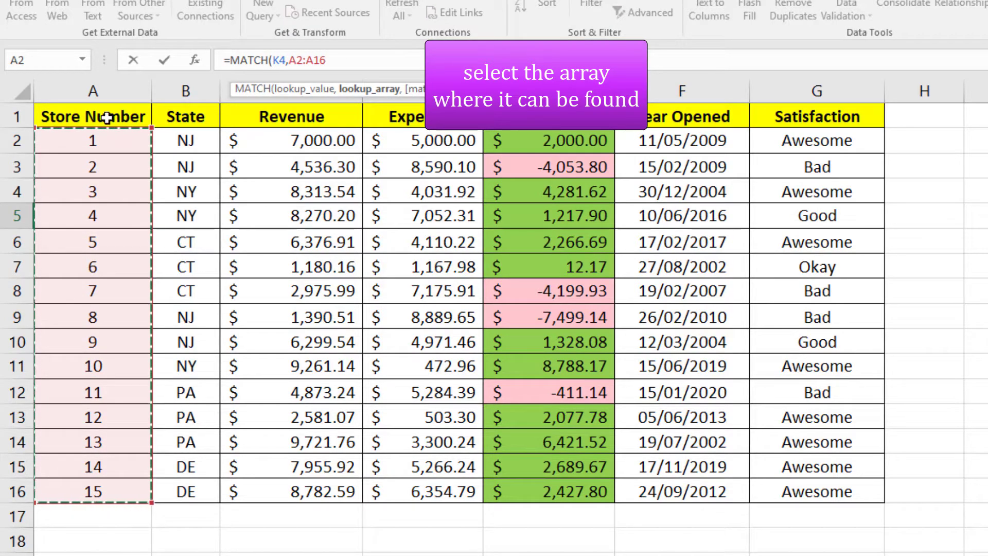
pyautogui.click(378, 59)
pyautogui.write(',')
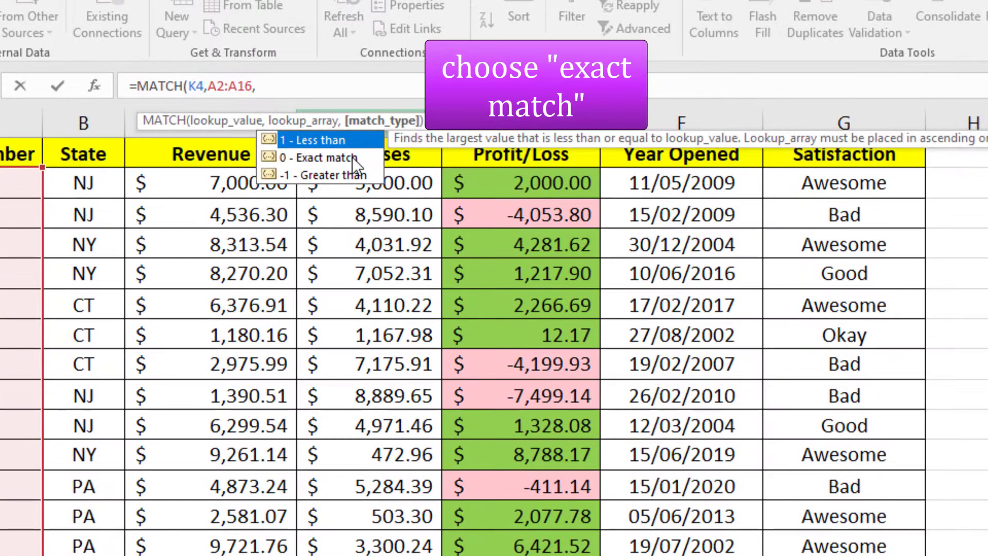
pyautogui.click(352, 157)
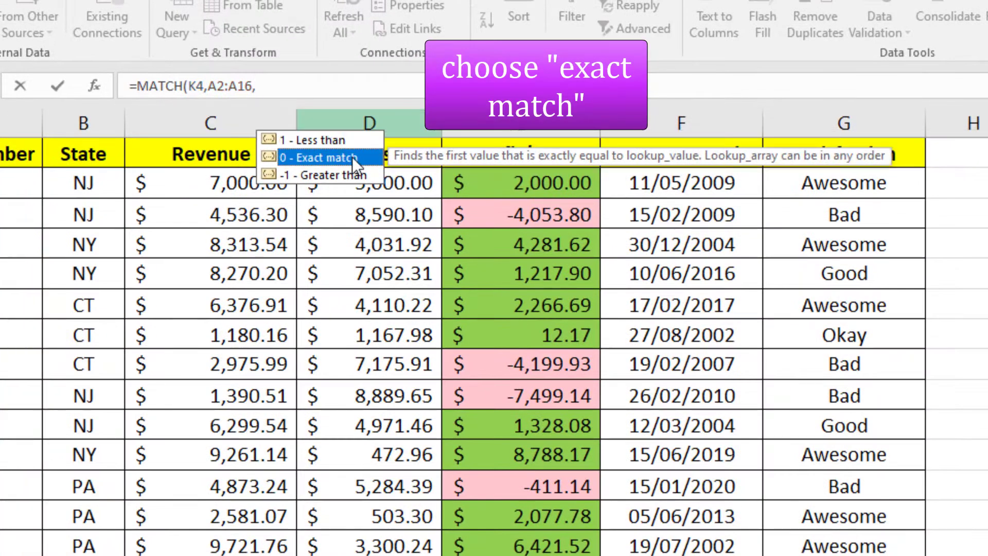
pyautogui.doubleClick(347, 157)
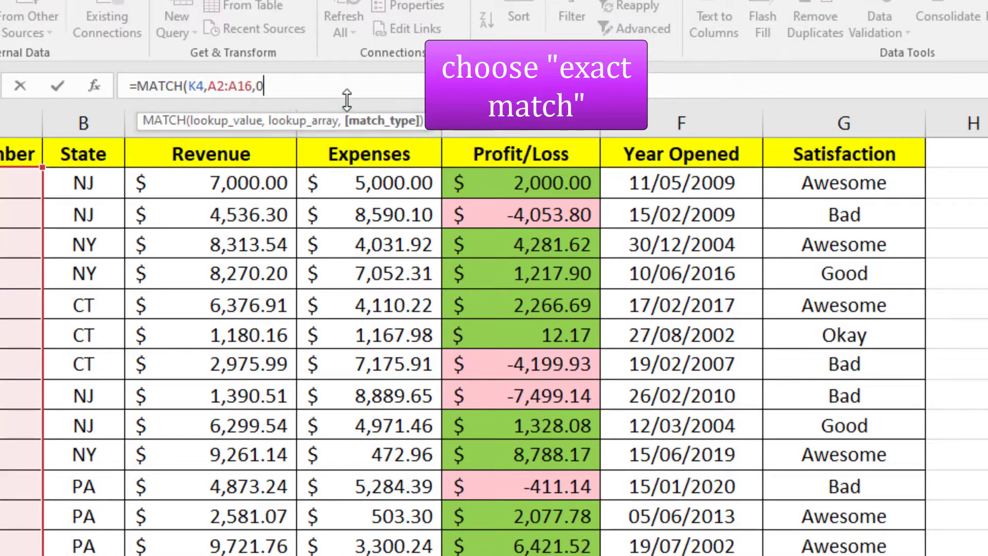
pyautogui.write(')')
pyautogui.press('Return')
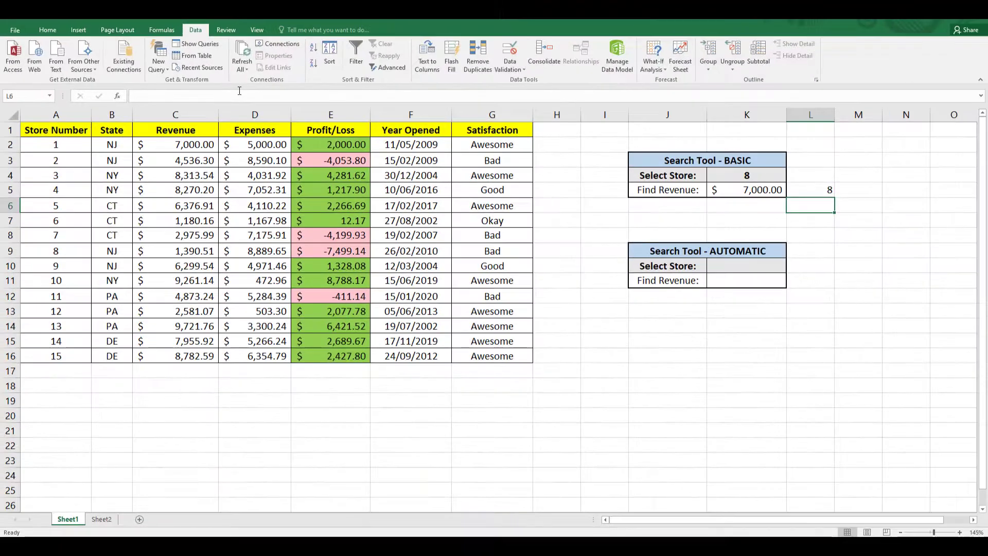
# - Test the MATCH formula by changing the BASIC tool's selected store to 5 and finally to 6
pyautogui.click(821, 189)
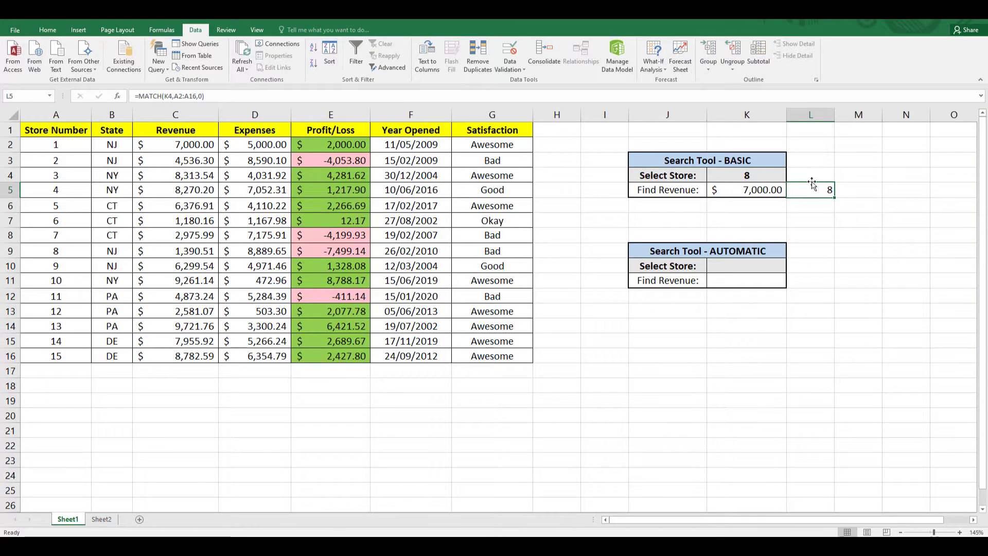
pyautogui.click(774, 175)
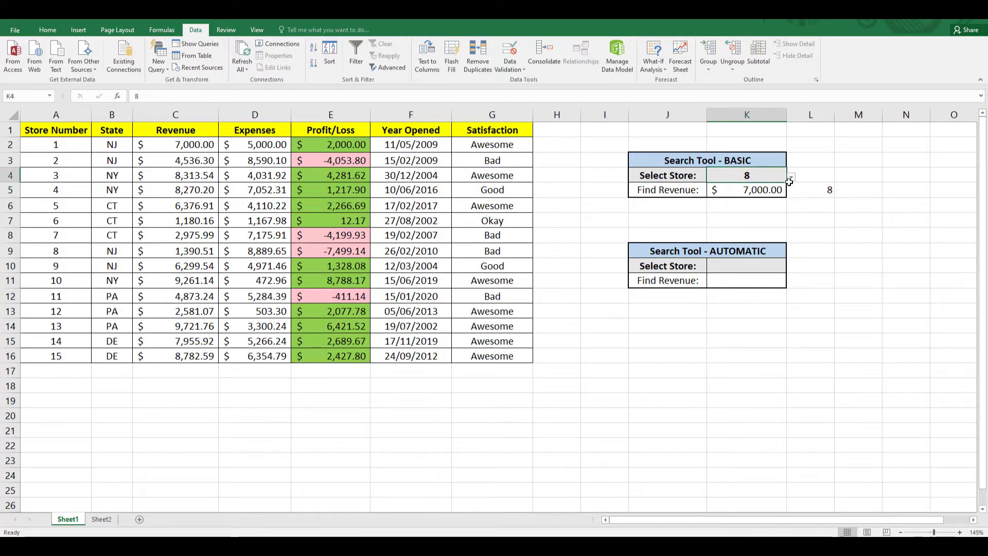
pyautogui.click(791, 176)
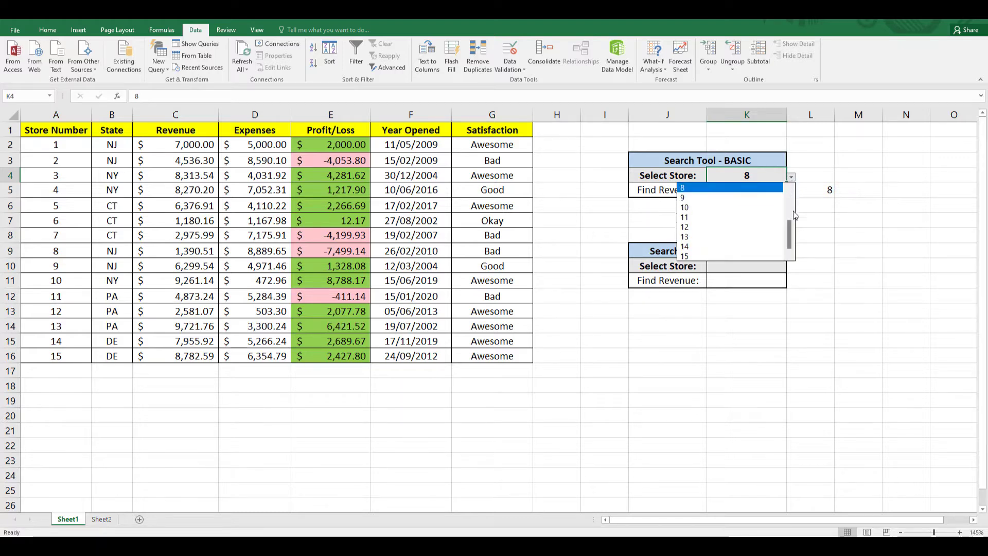
pyautogui.moveTo(791, 221); pyautogui.dragTo(792, 203)
pyautogui.click(723, 208)
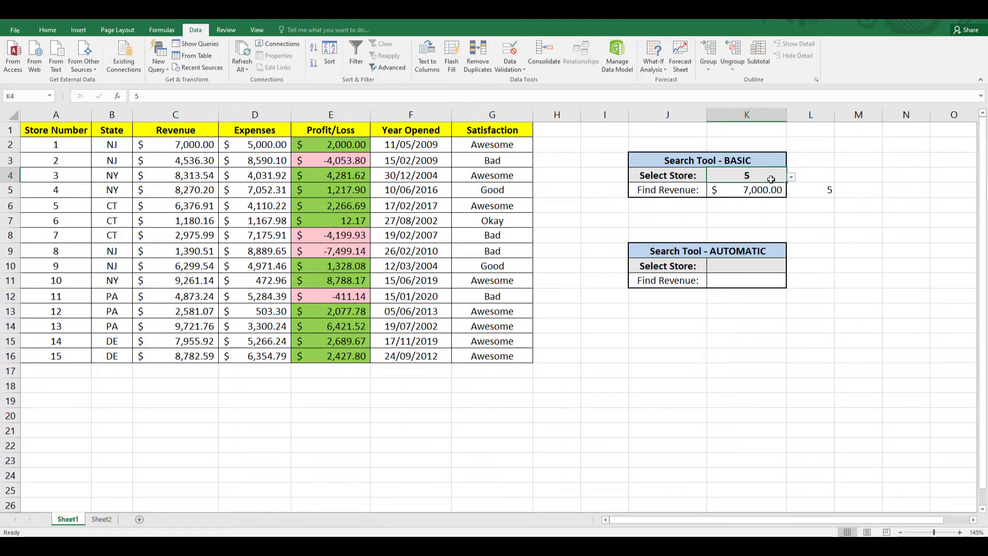
pyautogui.click(791, 176)
pyautogui.click(746, 203)
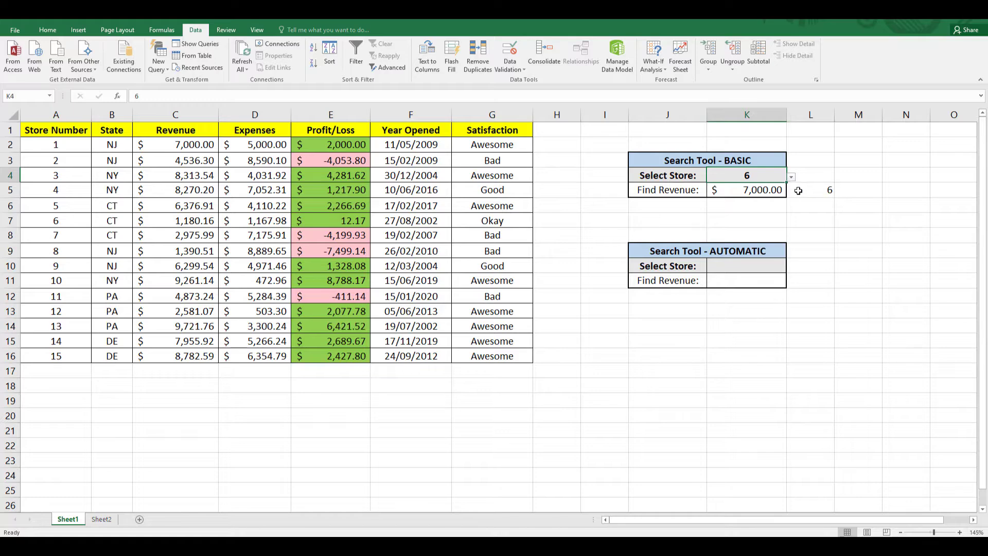
# - Set the BASIC tool's selected store to 8 and copy MATCH(K4,A2:A16,0) from L5 without its equals sign
pyautogui.click(792, 177)
pyautogui.click(746, 202)
pyautogui.click(821, 190)
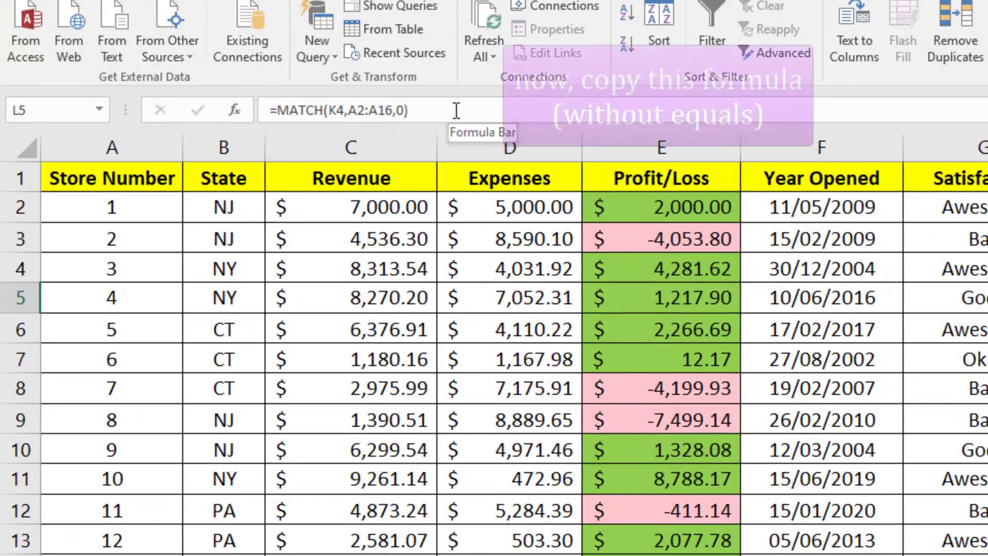
pyautogui.moveTo(391, 109); pyautogui.dragTo(272, 109)
pyautogui.rightClick(298, 107)
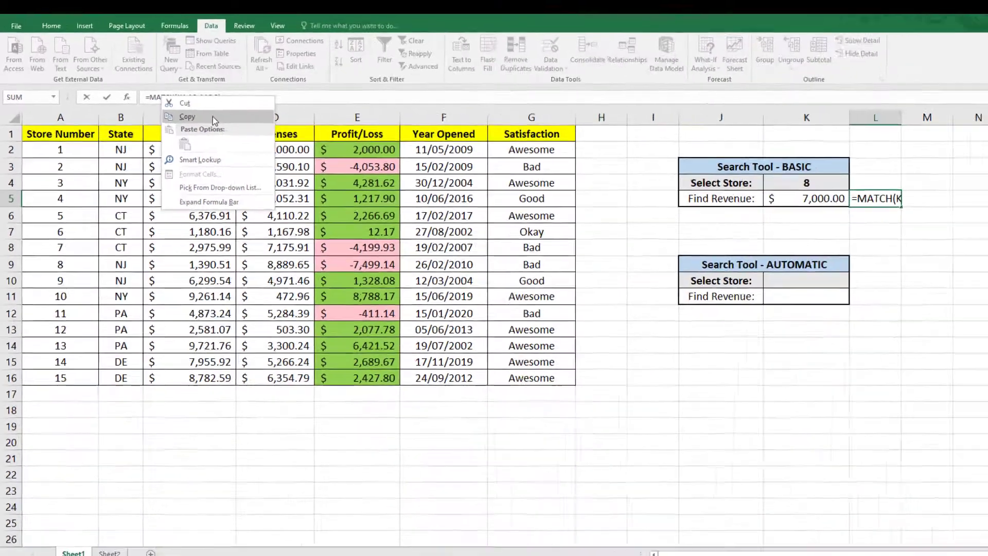
pyautogui.click(378, 145)
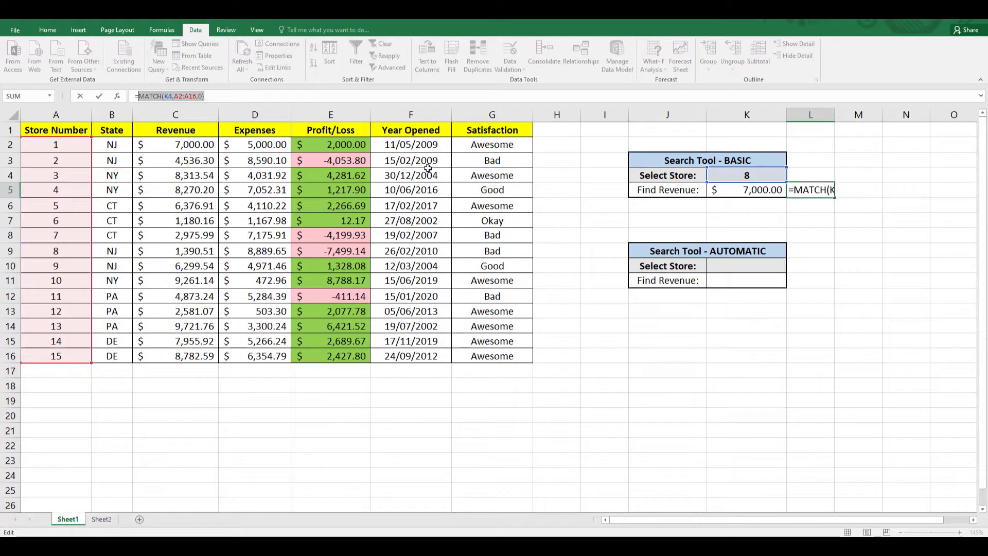
pyautogui.press('Return')
# - Replace the row number 1 in K5's INDEX formula with the copied MATCH, giving =INDEX(A2:G16,MATCH(K4,A2:A16,0),3)
pyautogui.click(721, 190)
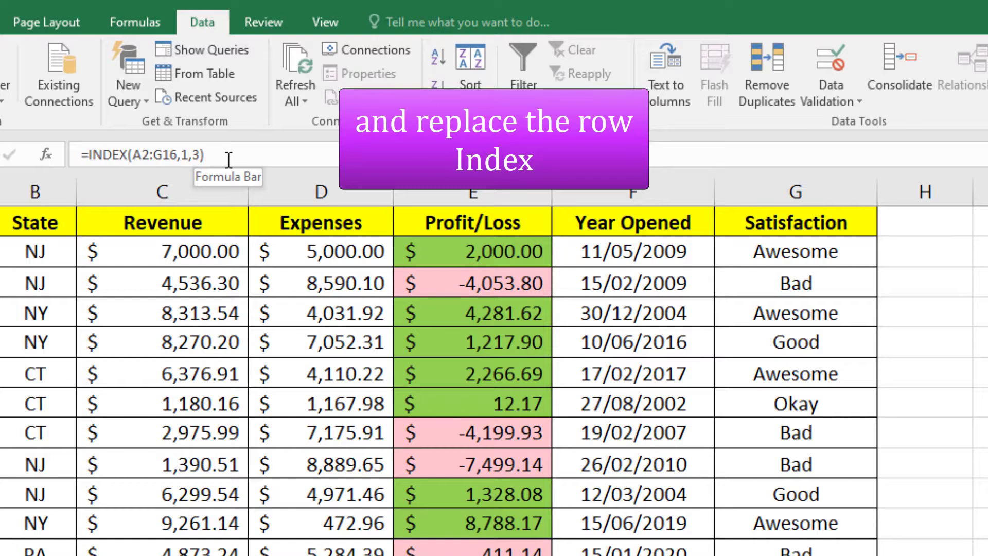
pyautogui.click(184, 154)
pyautogui.doubleClick(184, 155)
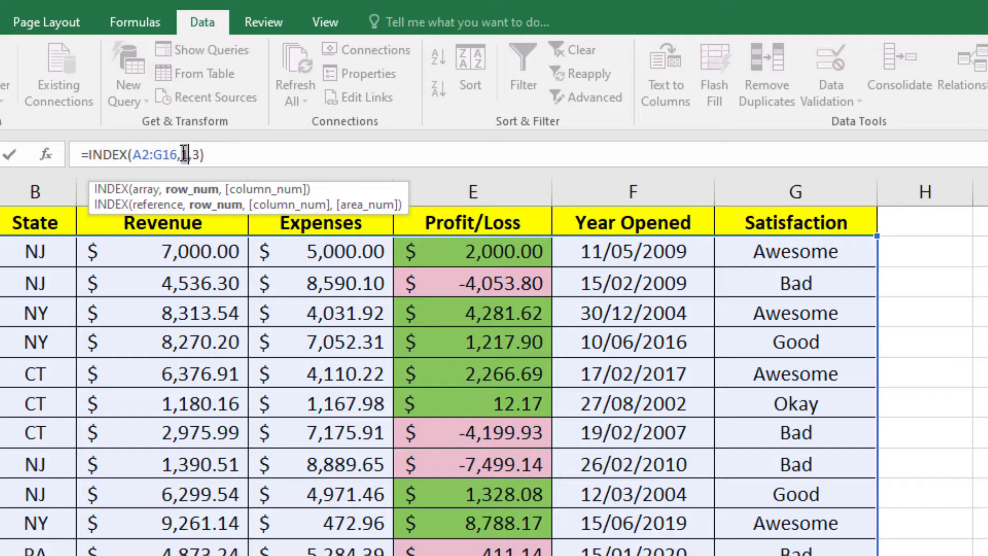
pyautogui.rightClick(184, 154)
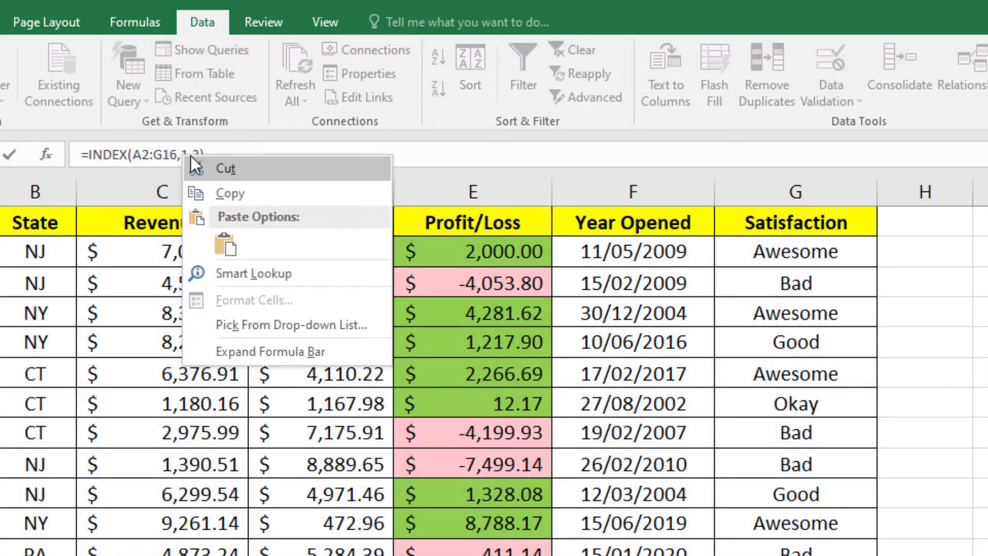
pyautogui.click(231, 238)
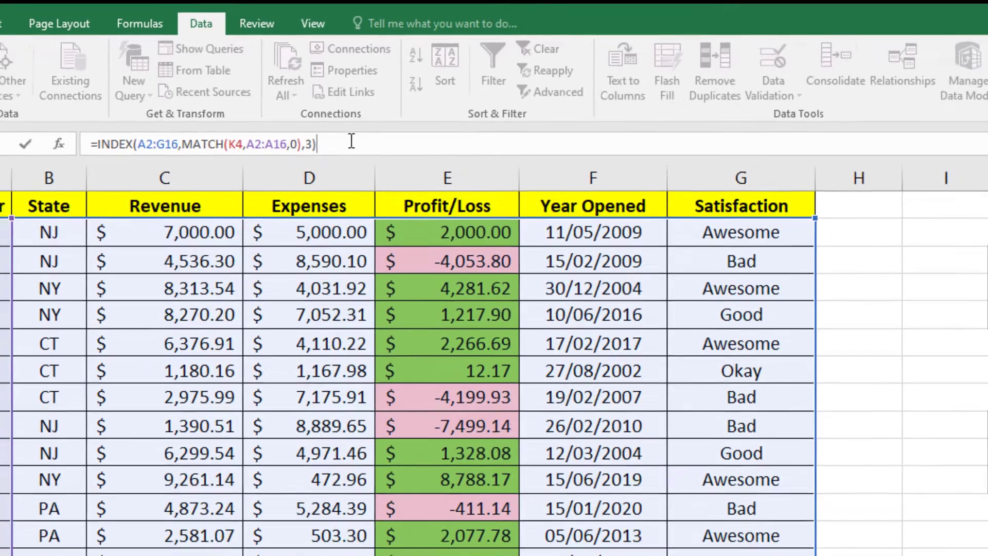
pyautogui.press('Return')
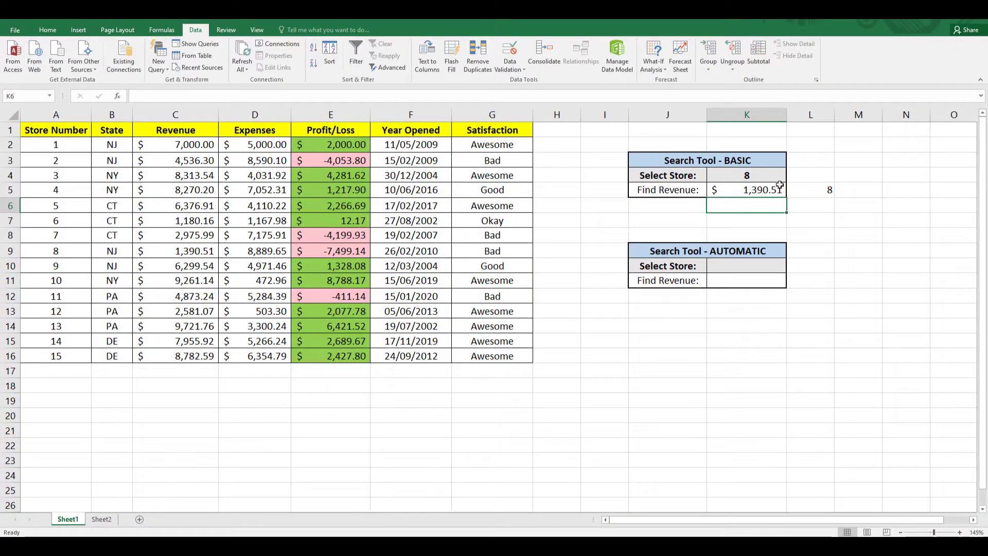
# - Compare the BASIC tool's revenue result for store 8 with that store's revenue in C9
pyautogui.click(774, 178)
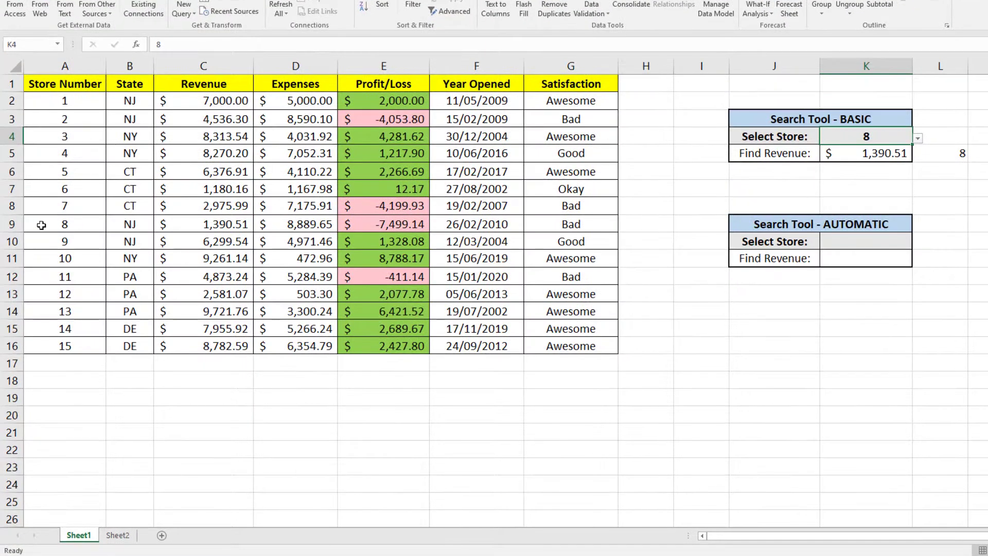
pyautogui.click(38, 238)
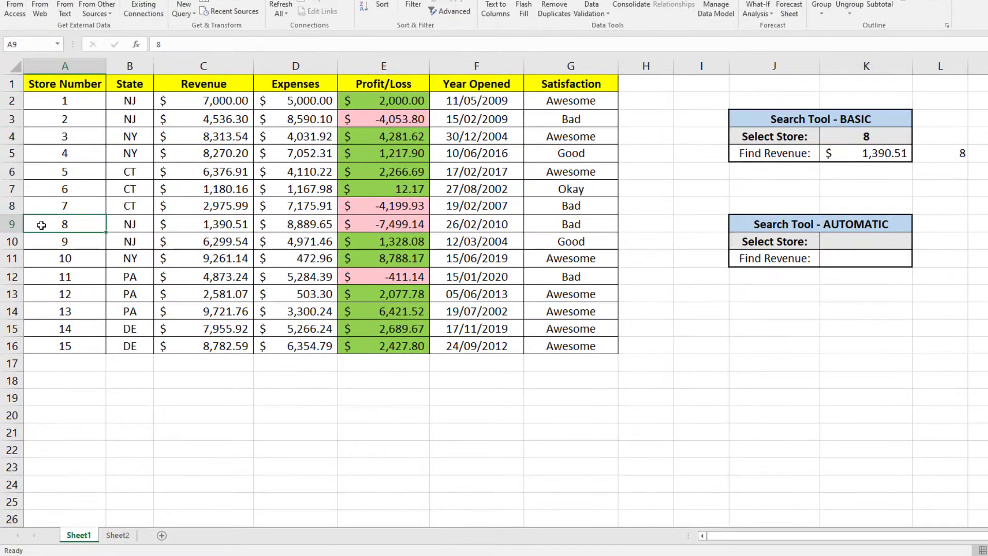
pyautogui.moveTo(112, 221); pyautogui.dragTo(215, 223)
pyautogui.click(215, 222)
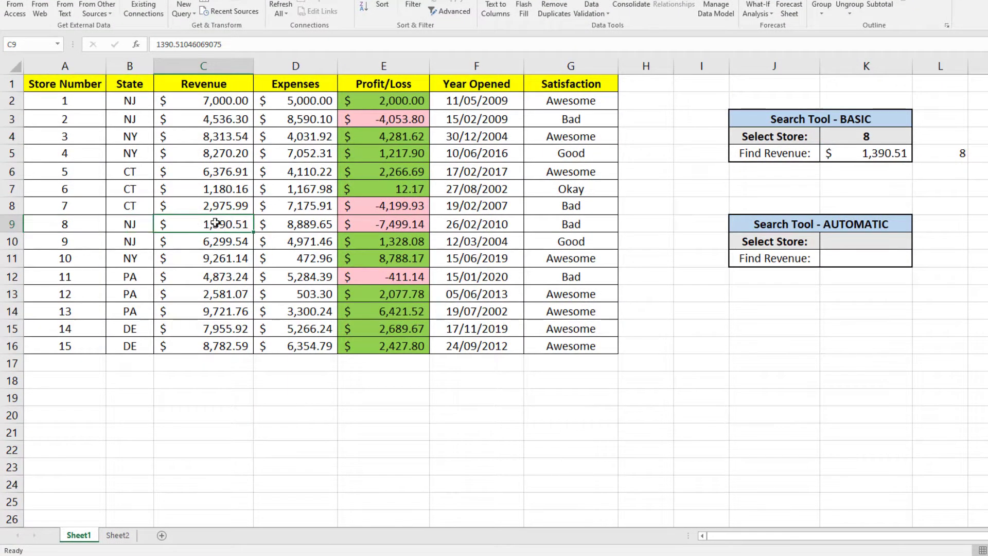
# - Change the BASIC tool's selected store to 11 and check the found revenue against C12
pyautogui.click(886, 137)
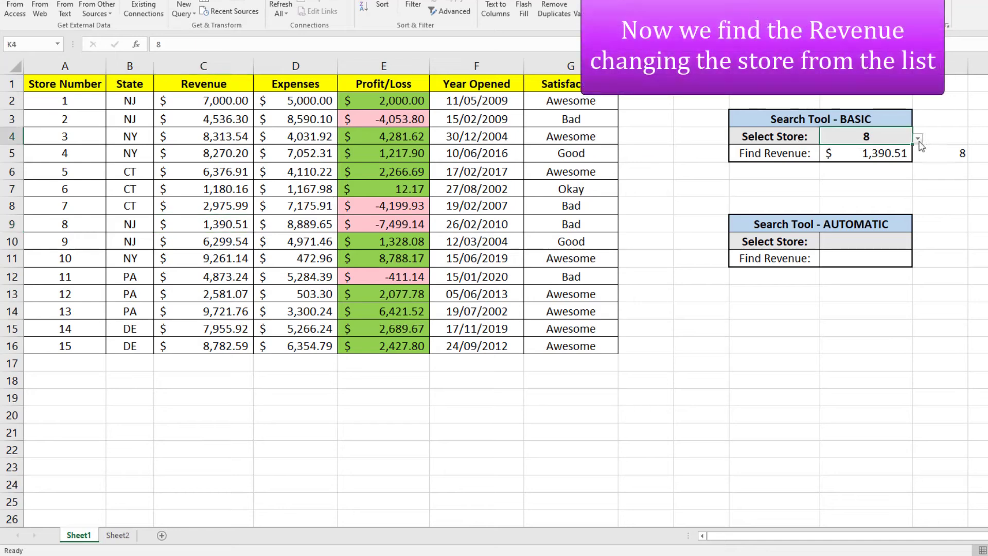
pyautogui.click(918, 138)
pyautogui.click(875, 185)
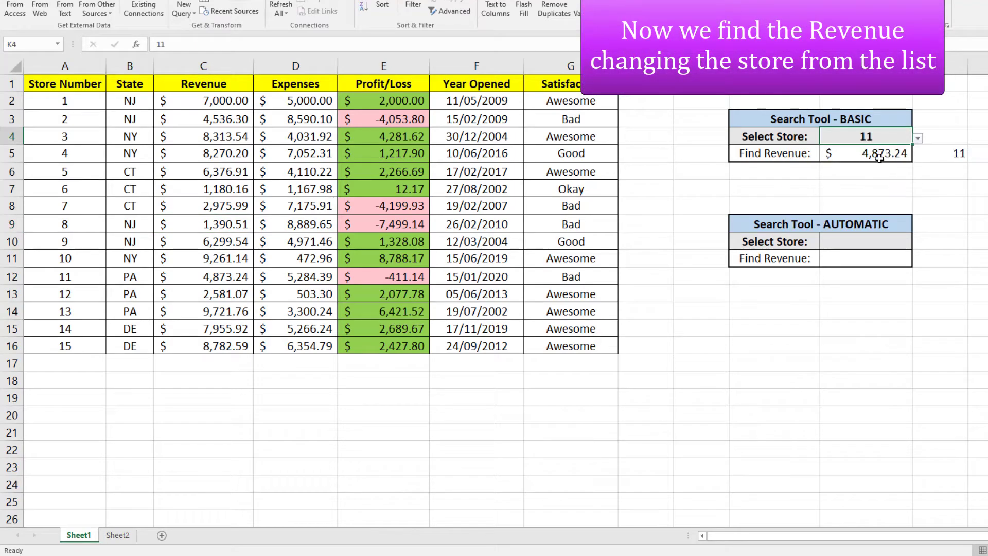
pyautogui.moveTo(62, 277); pyautogui.dragTo(210, 277)
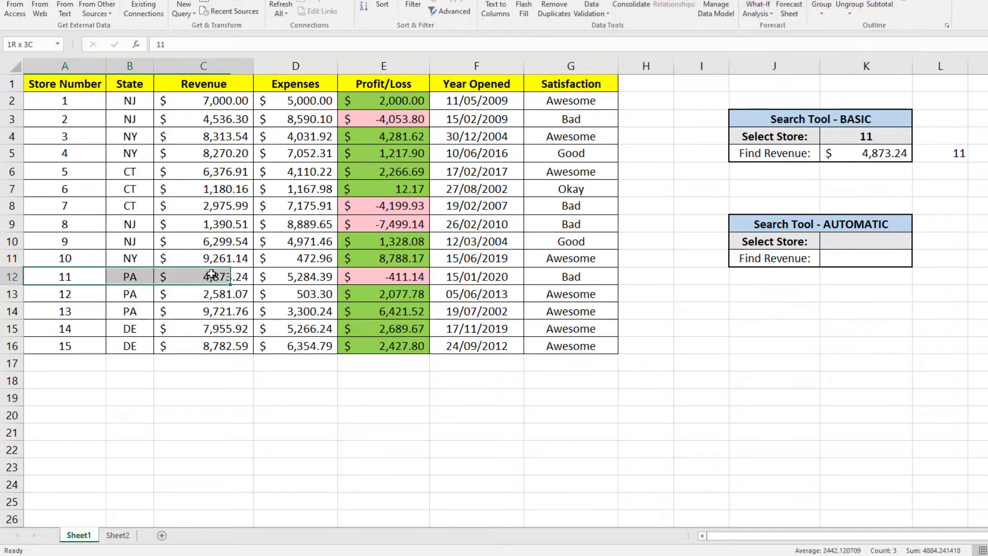
pyautogui.click(209, 276)
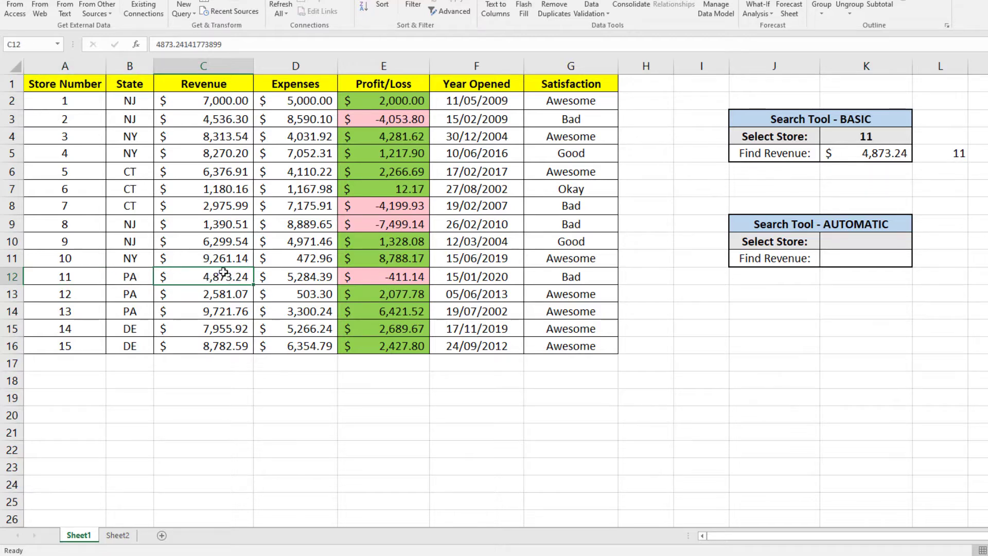
pyautogui.click(898, 171)
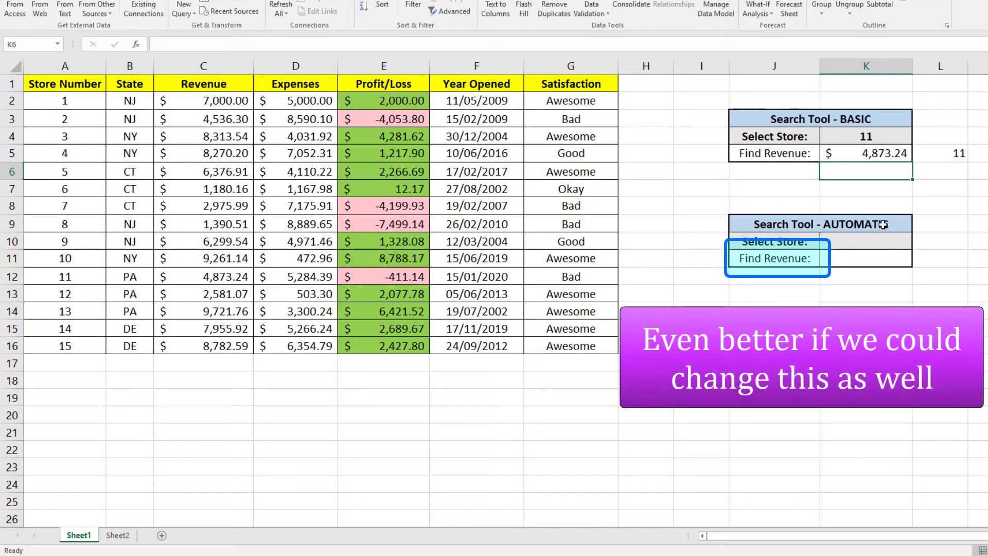
pyautogui.click(870, 153)
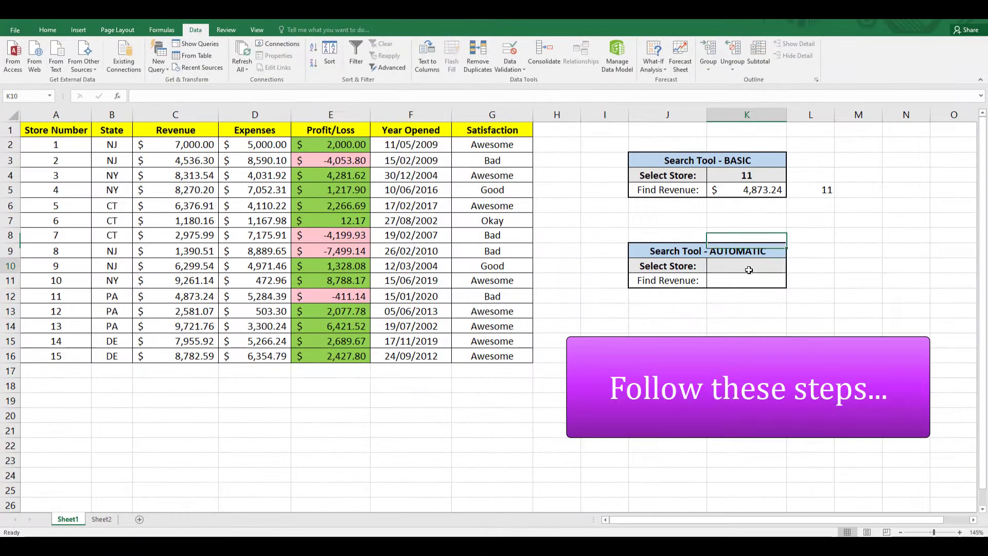
# - Add list data validation to the AUTOMATIC tool's Select Store cell K10 with the source =$A$2:$A$16
pyautogui.click(795, 256)
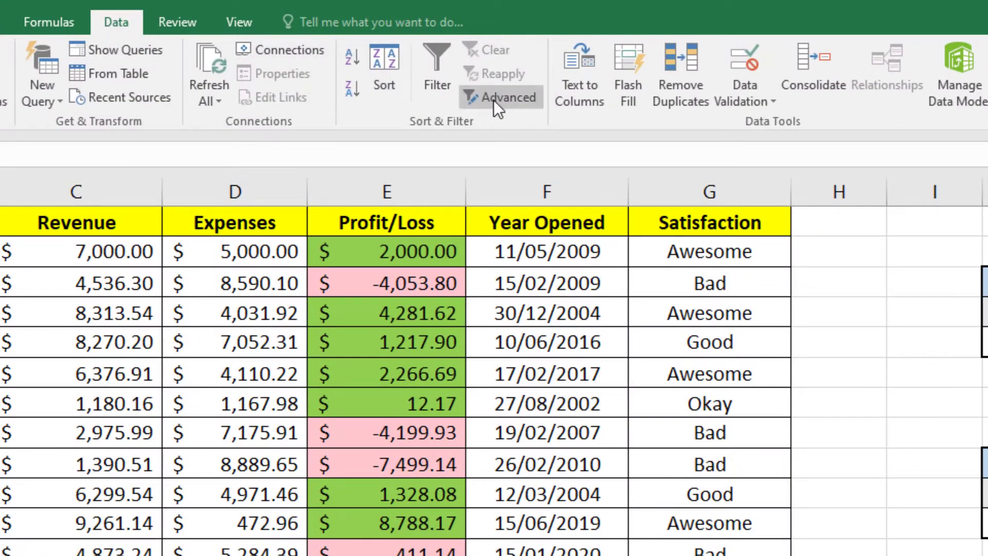
pyautogui.click(764, 94)
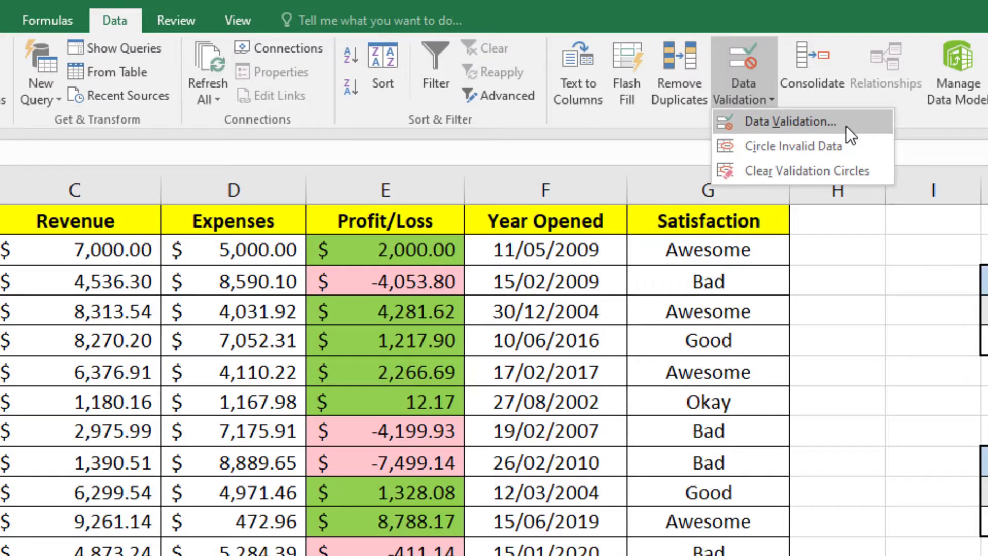
pyautogui.click(846, 126)
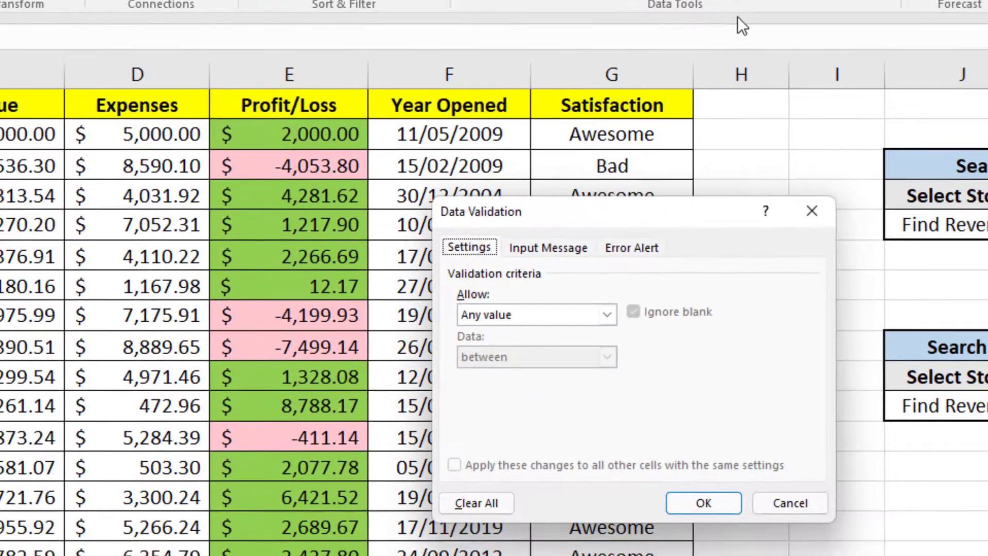
pyautogui.click(547, 248)
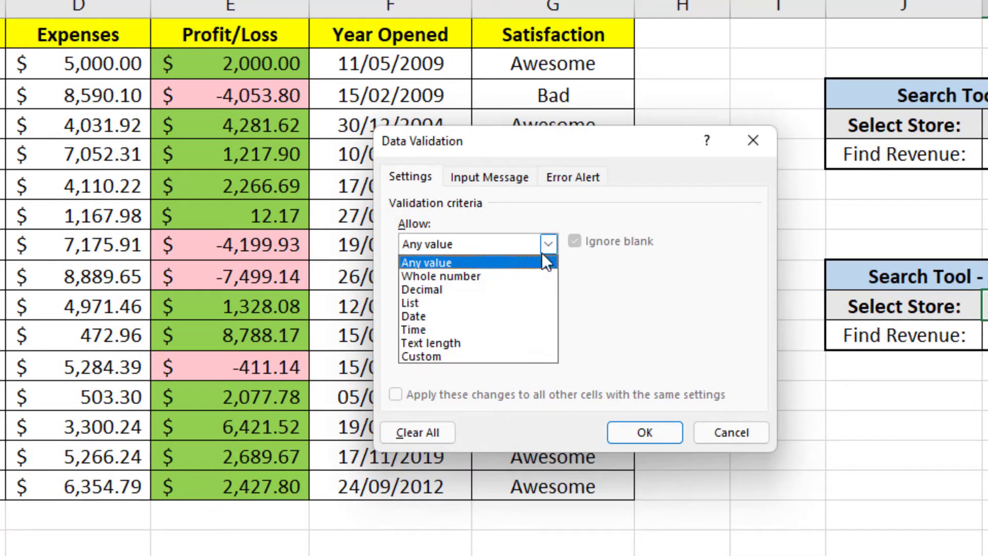
pyautogui.click(507, 301)
pyautogui.click(672, 333)
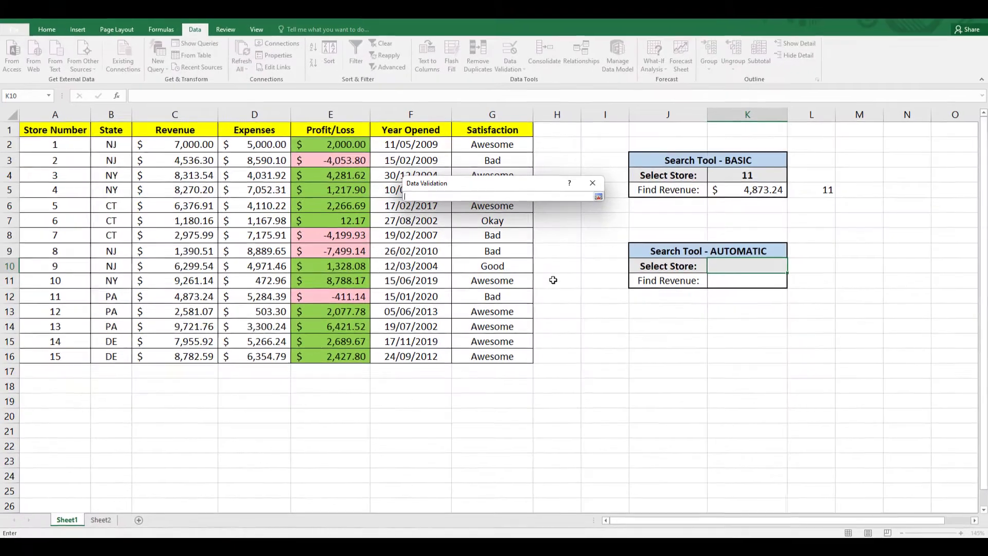
pyautogui.moveTo(57, 143); pyautogui.dragTo(56, 356)
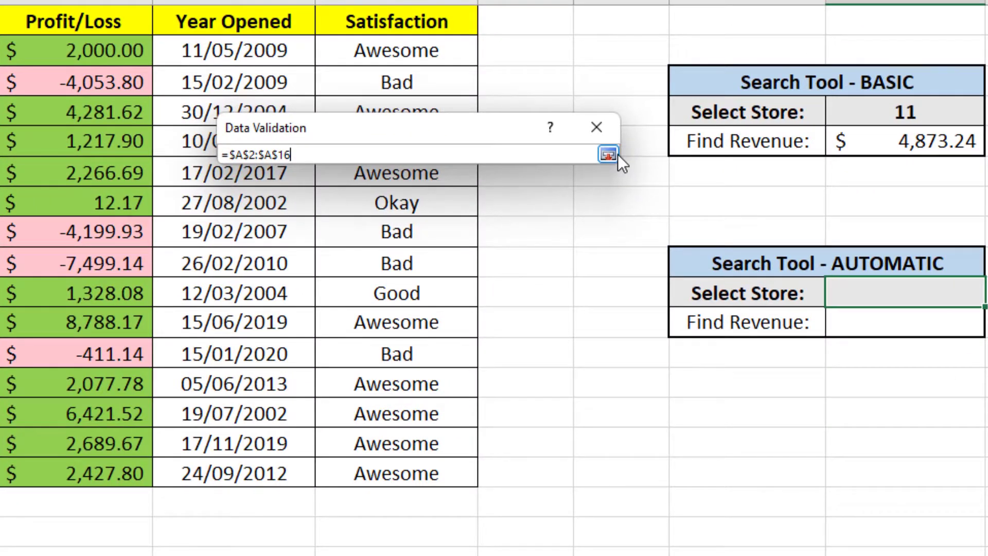
pyautogui.click(609, 155)
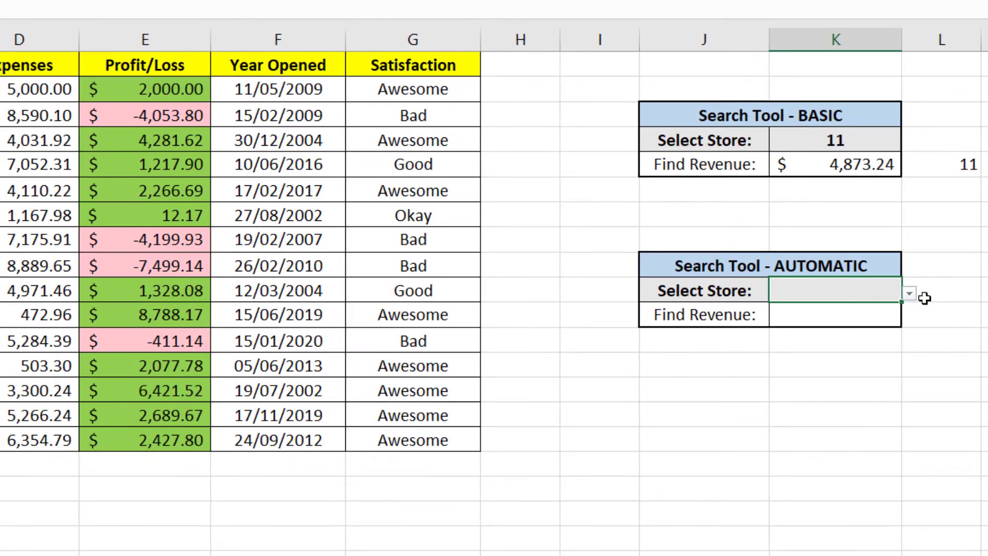
# - Test the AUTOMATIC tool's store dropdown by choosing store 3 and finally store 10
pyautogui.click(910, 296)
pyautogui.click(873, 344)
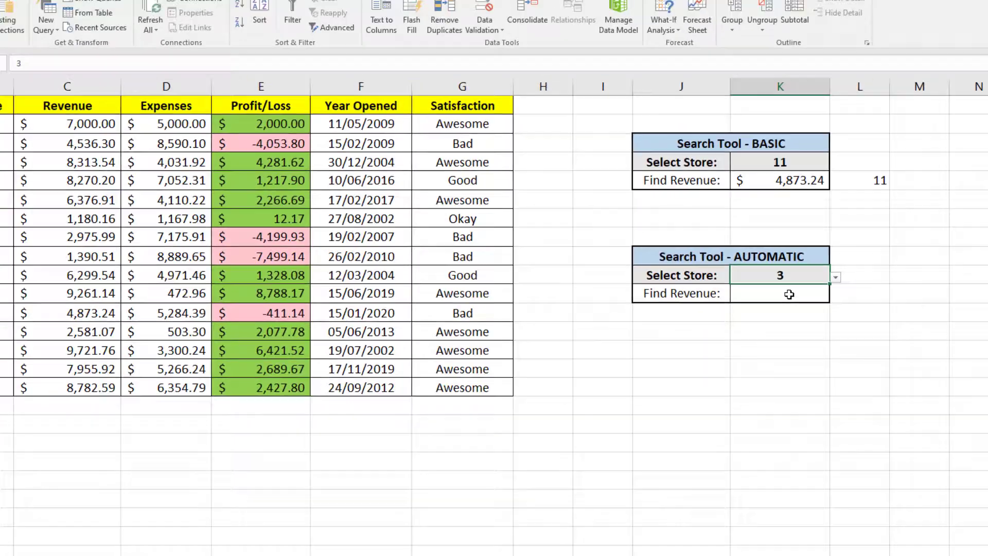
pyautogui.click(878, 315)
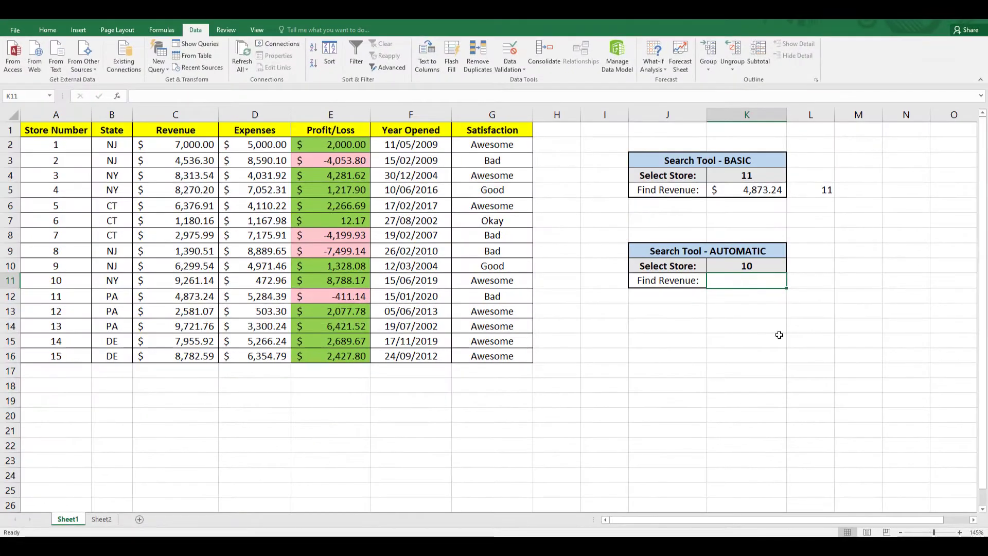
pyautogui.click(776, 332)
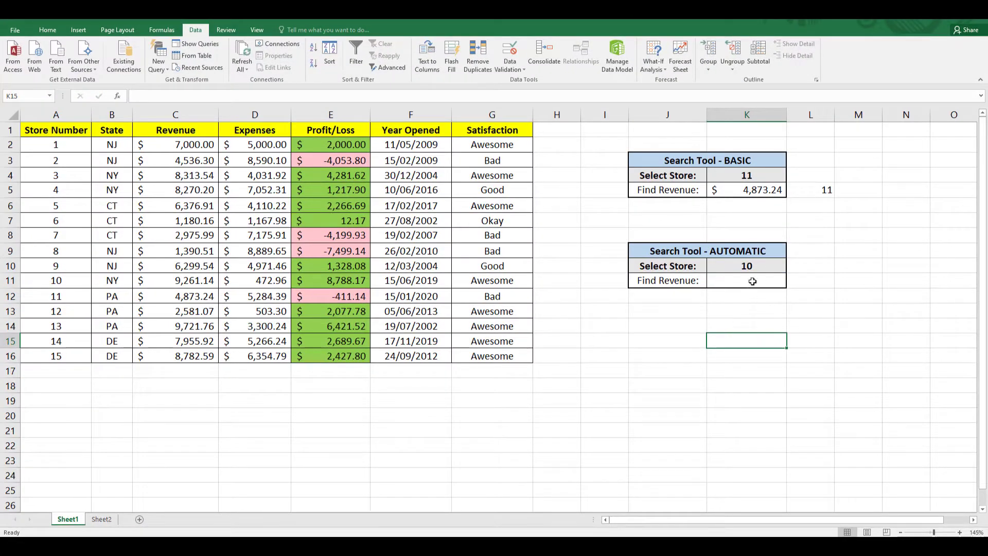
# - Copy the formula =INDEX(A2:G16,MATCH(K4,A2:A16,0),3) from K5 into the AUTOMATIC tool's Find Revenue cell K11
pyautogui.click(744, 189)
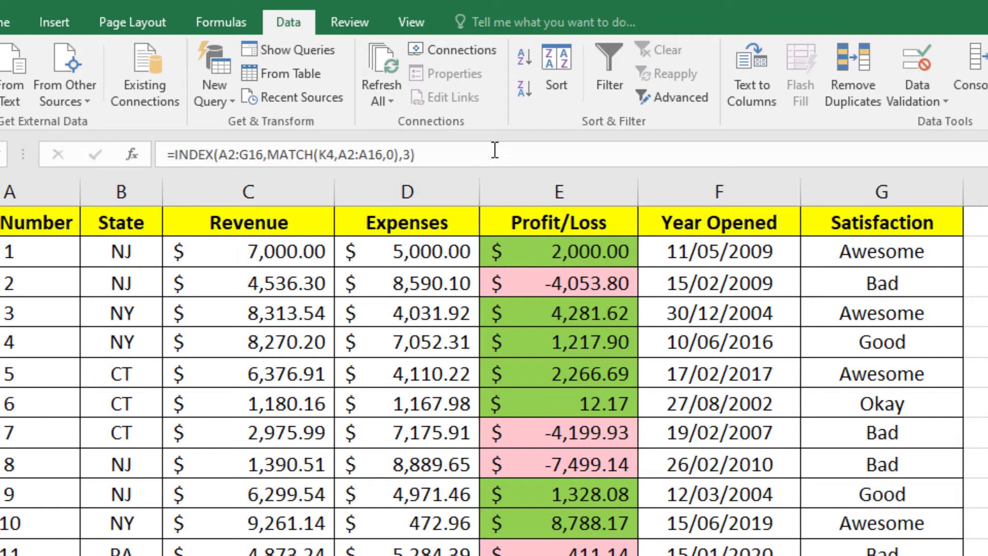
pyautogui.moveTo(459, 155); pyautogui.dragTo(186, 155)
pyautogui.rightClick(249, 155)
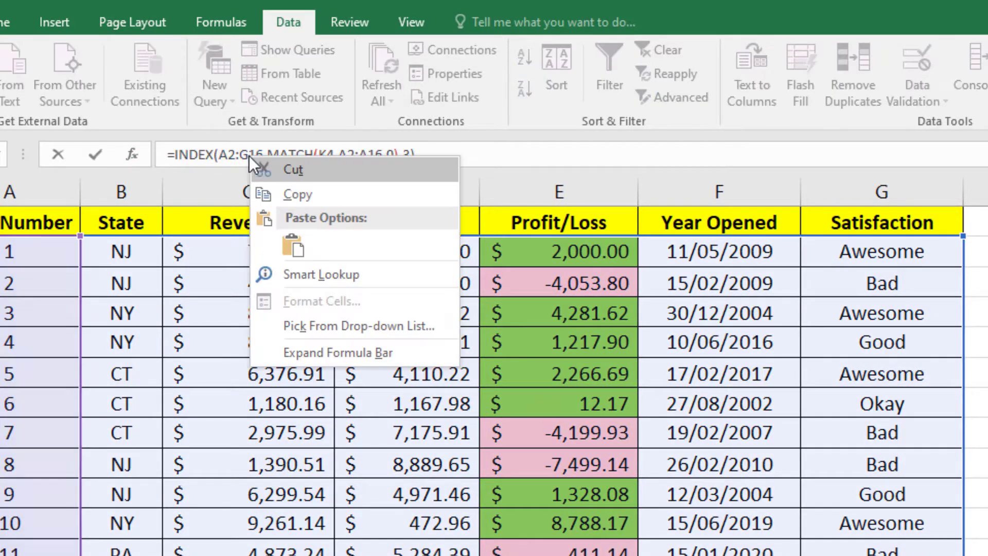
pyautogui.click(295, 194)
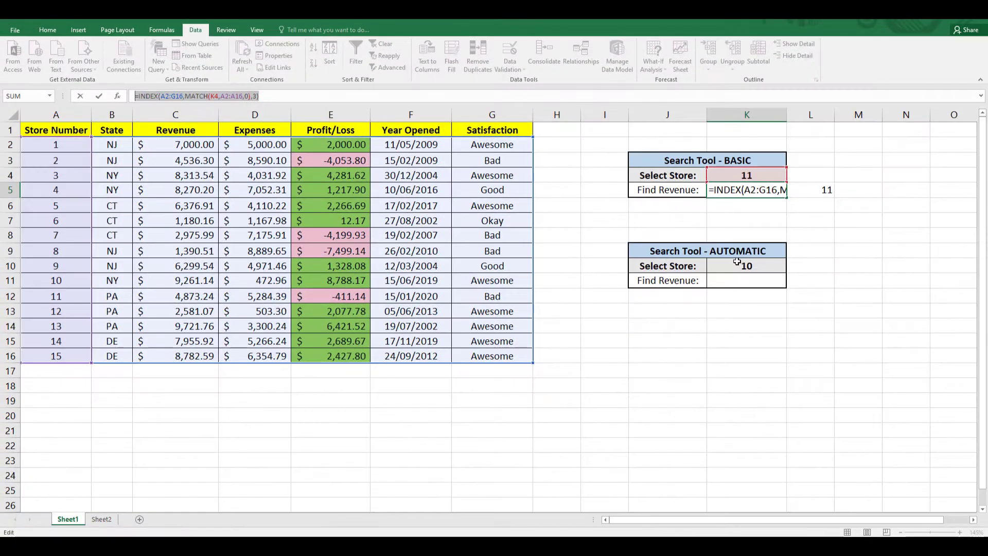
pyautogui.press('Escape')
pyautogui.click(746, 280)
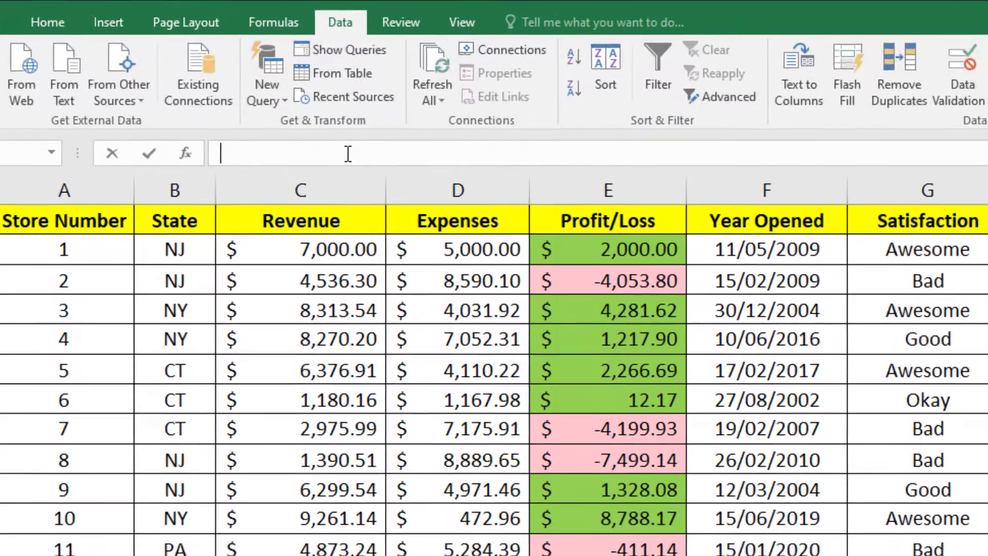
pyautogui.rightClick(198, 95)
pyautogui.click(394, 242)
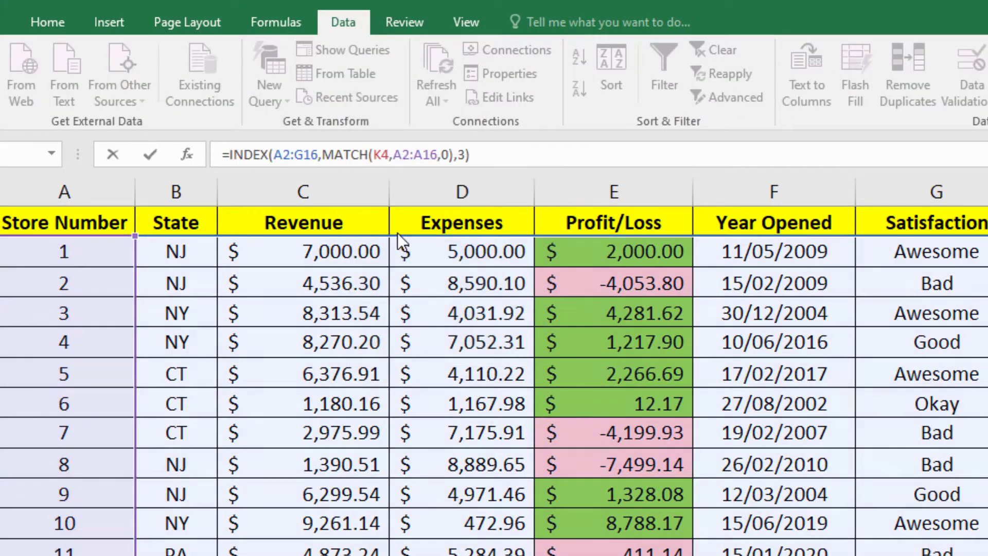
pyautogui.press('Return')
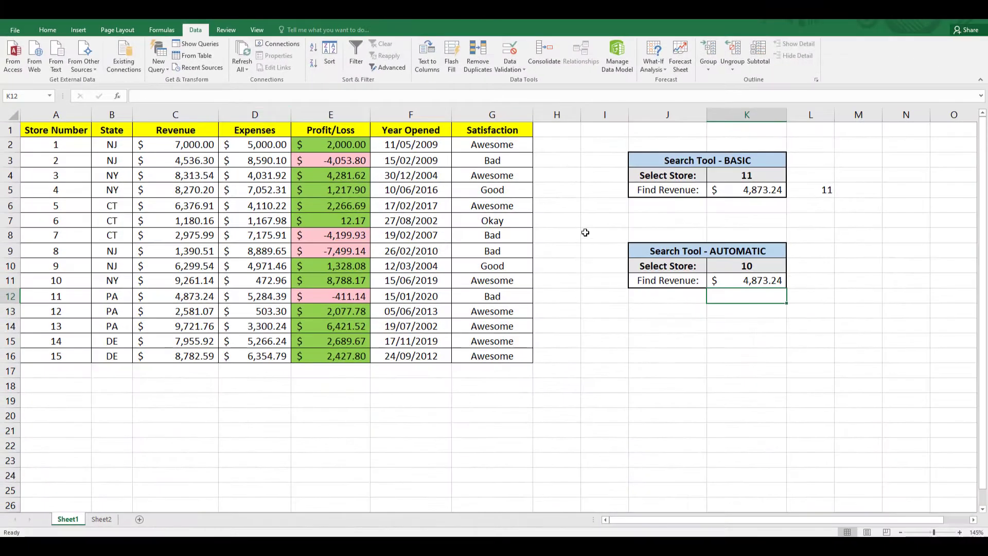
# - Change the MATCH lookup value in K11's revenue formula from K4 to the AUTOMATIC tool's store cell K10
pyautogui.click(734, 283)
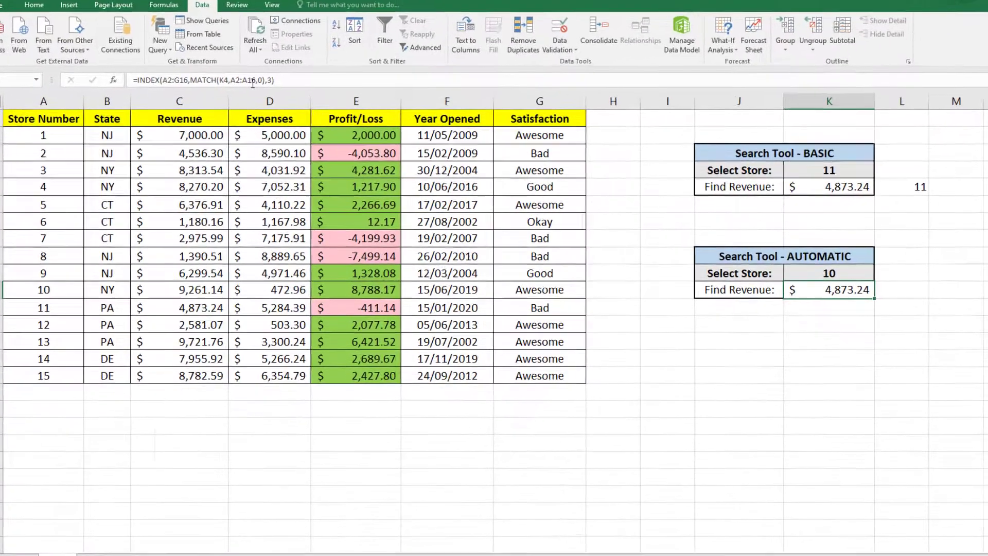
pyautogui.click(227, 96)
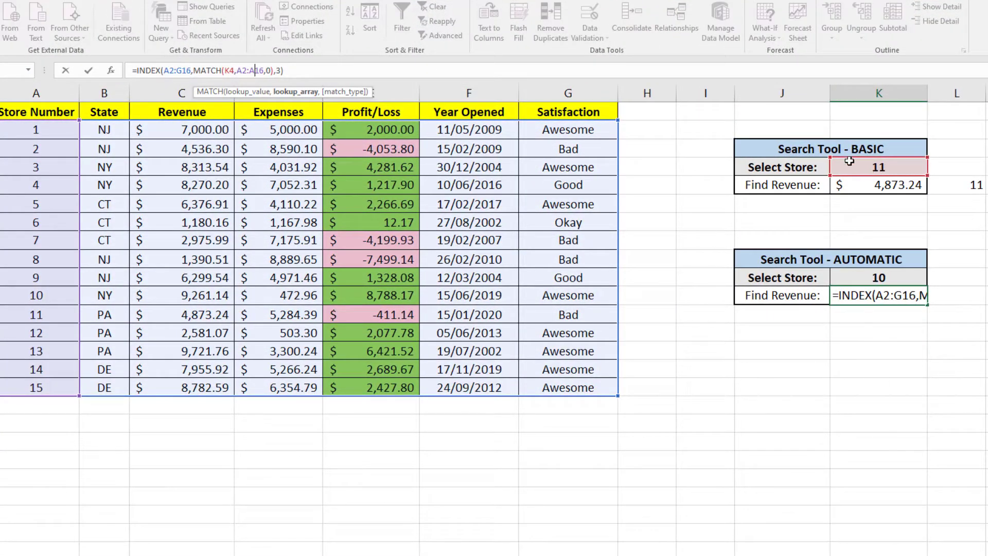
pyautogui.moveTo(869, 186); pyautogui.dragTo(877, 278)
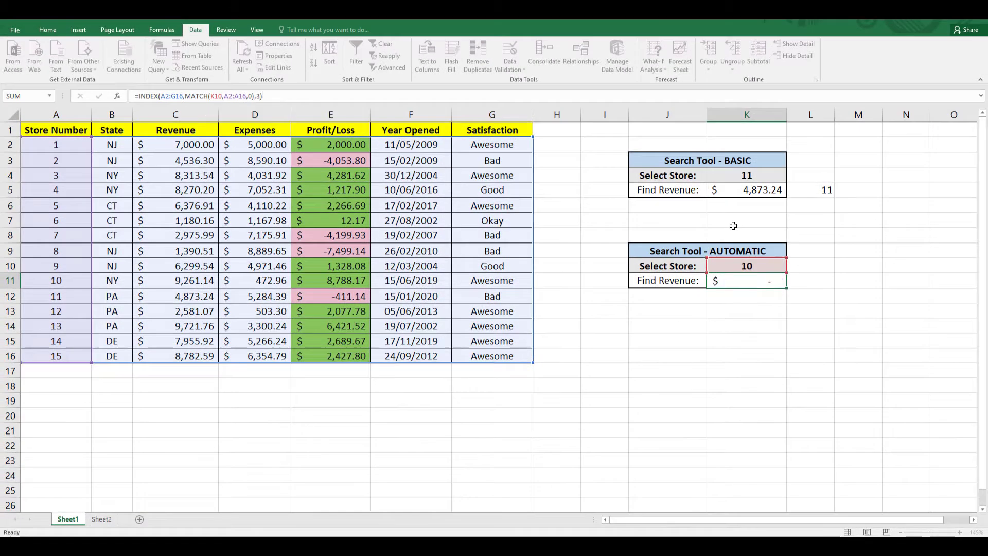
pyautogui.press('Return')
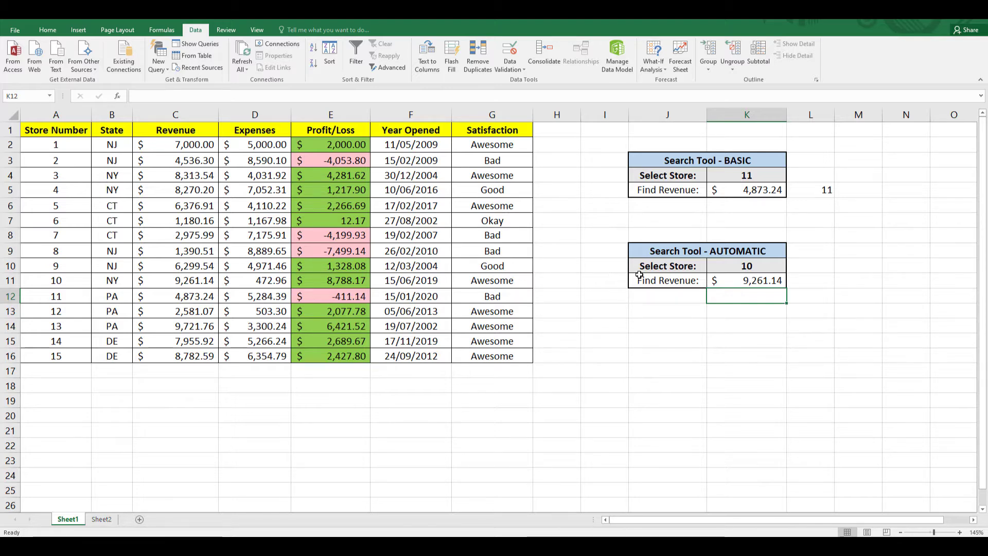
# - Choose store 11 in the AUTOMATIC tool's Select Store dropdown to test the revenue lookup
pyautogui.click(767, 266)
pyautogui.click(792, 268)
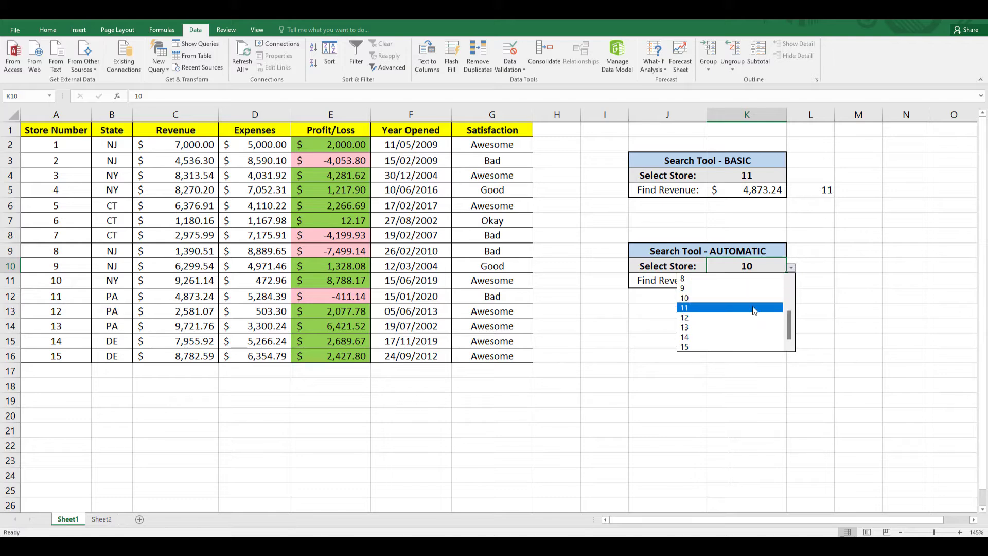
pyautogui.click(765, 307)
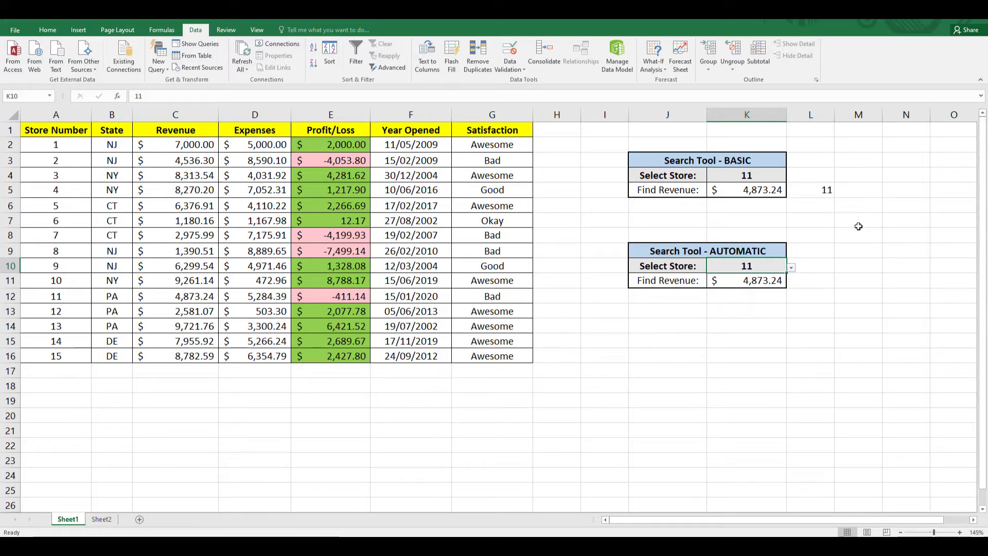
# - Clear the label in J11 and add list data validation to it with the header row =$A$1:$G$1 as the source
pyautogui.click(808, 278)
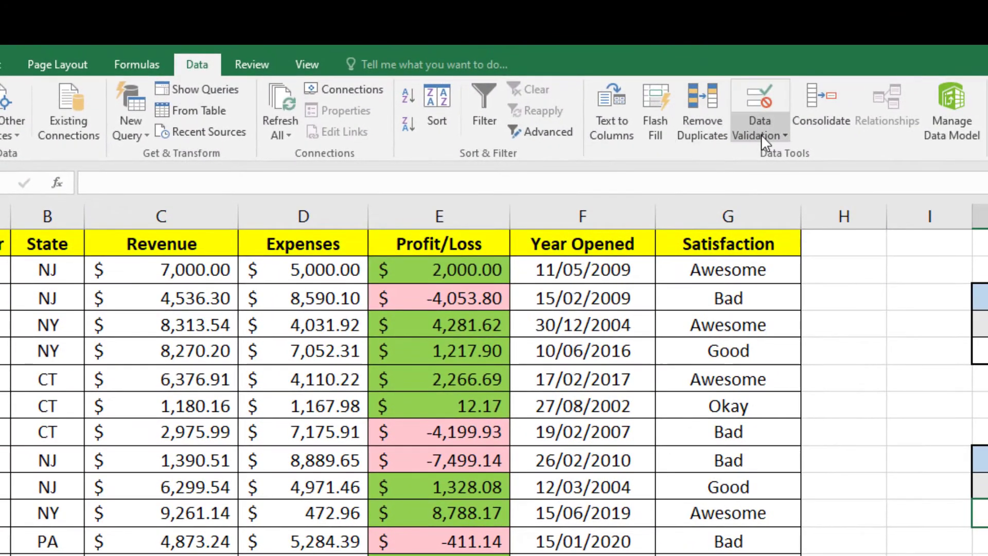
pyautogui.click(762, 134)
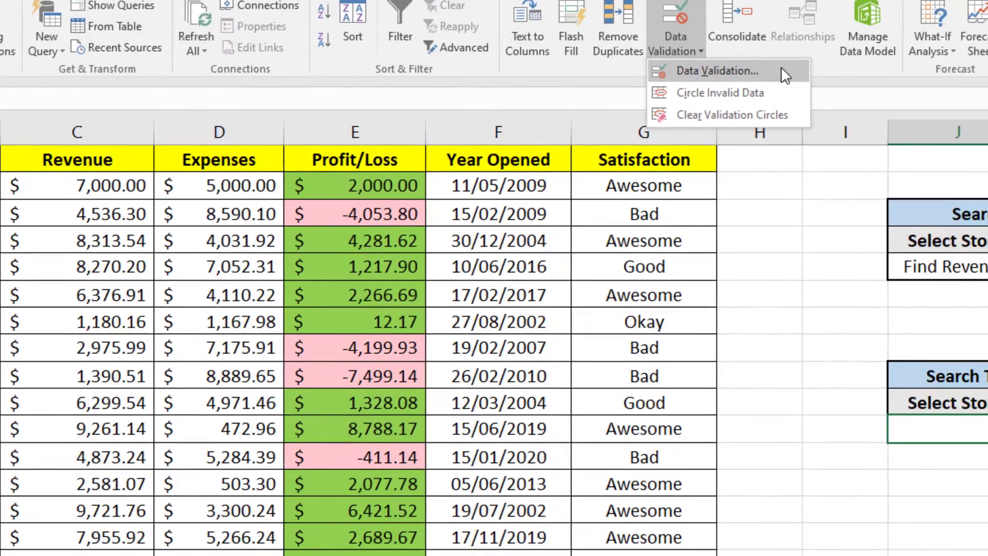
pyautogui.click(864, 155)
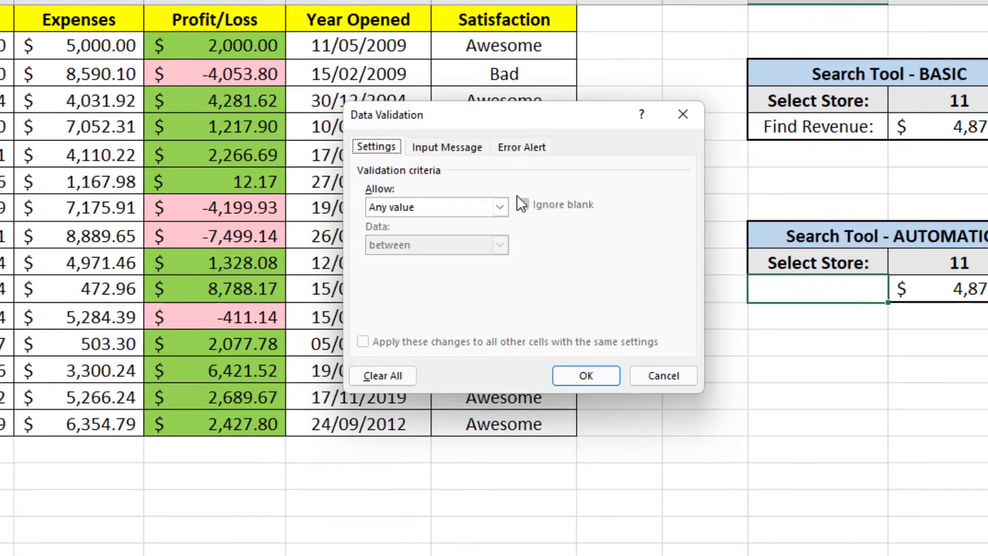
pyautogui.click(499, 207)
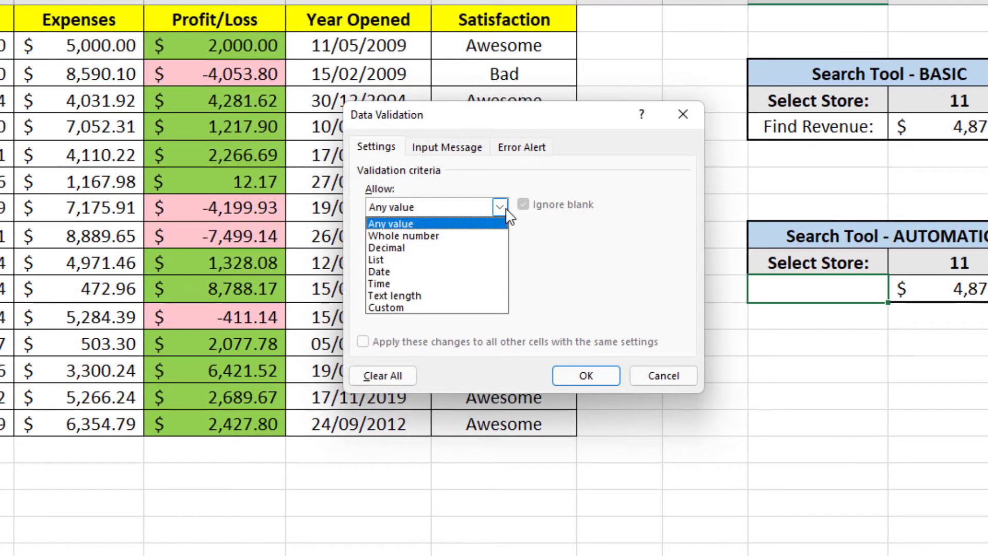
pyautogui.click(495, 260)
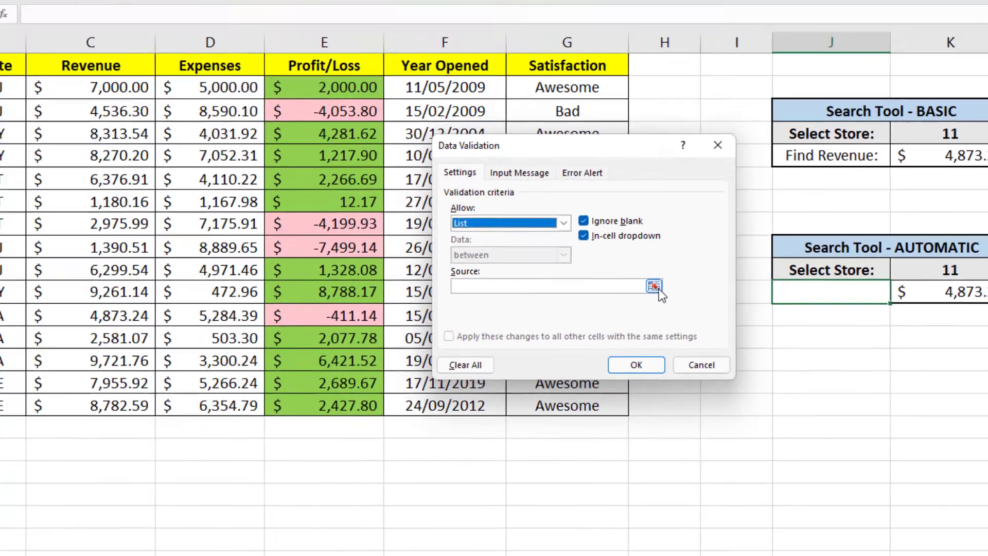
pyautogui.click(607, 282)
pyautogui.moveTo(89, 112); pyautogui.dragTo(616, 116)
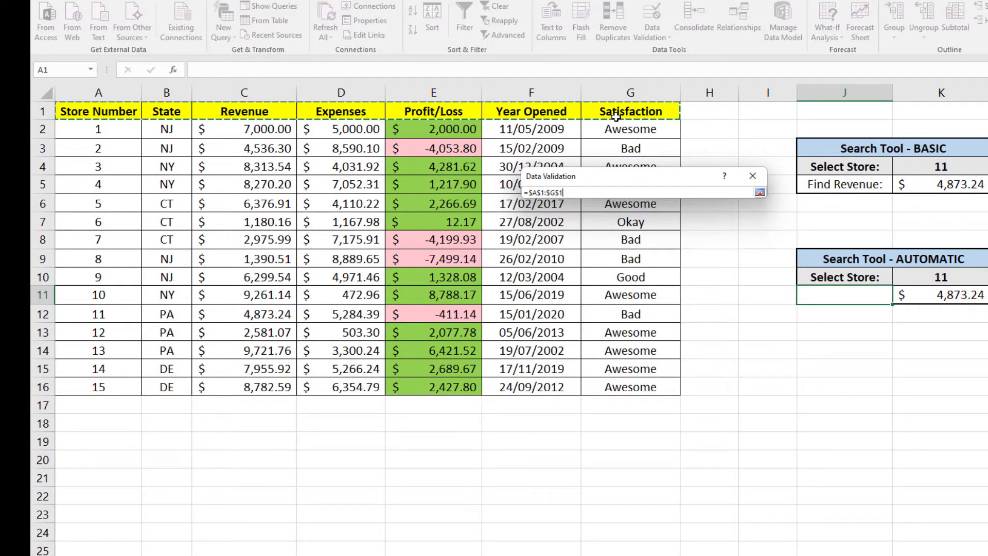
pyautogui.click(760, 192)
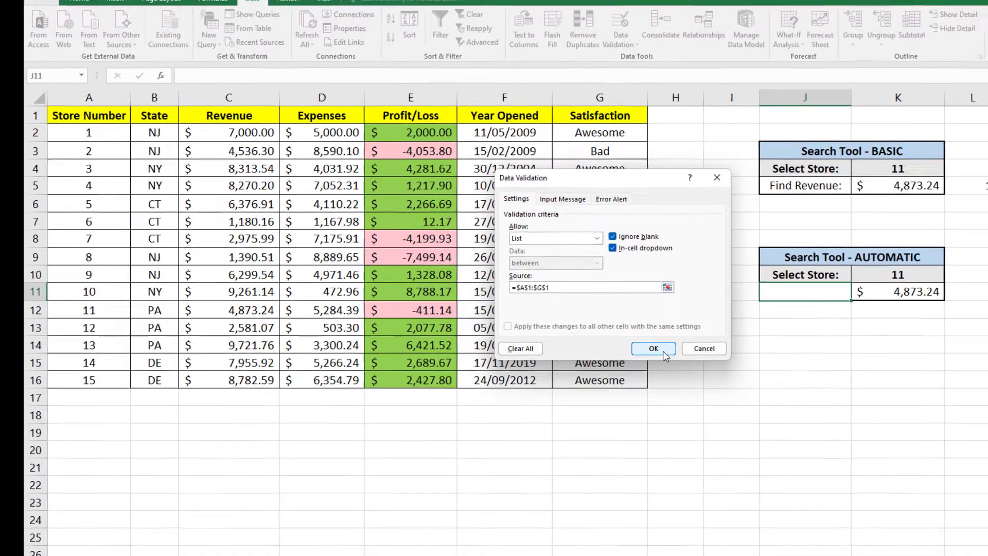
pyautogui.click(697, 356)
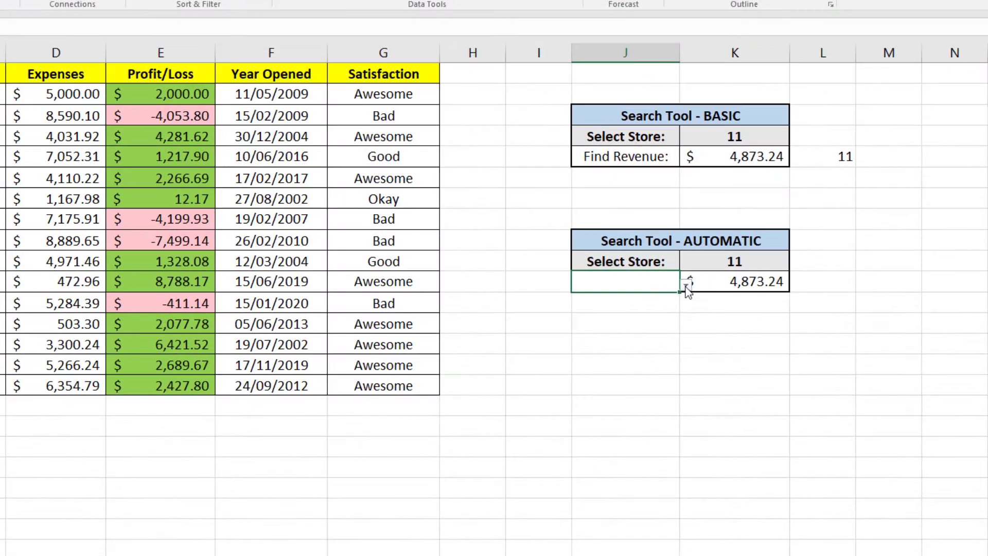
# - Choose State from the new column-header dropdown in J11
pyautogui.click(686, 286)
pyautogui.click(627, 313)
pyautogui.click(629, 319)
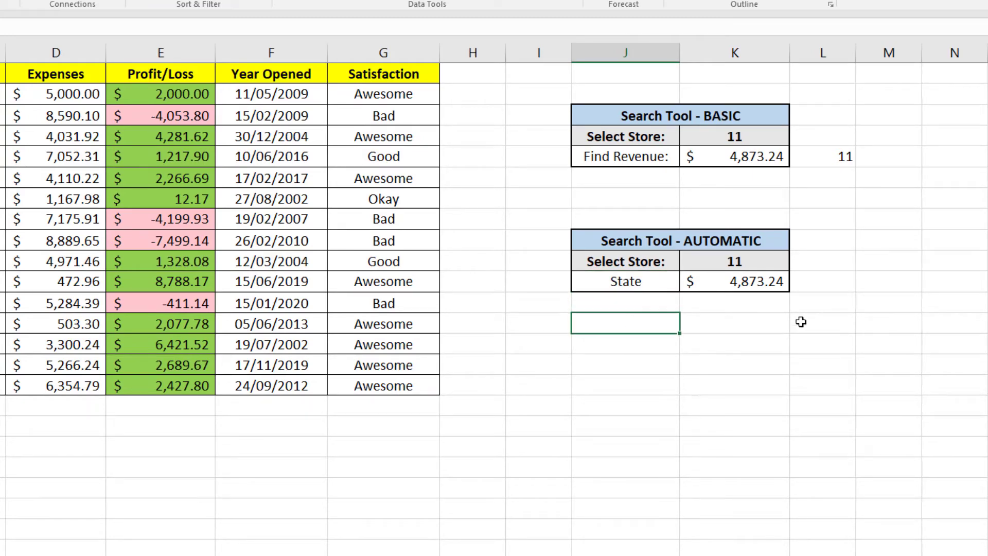
# - Enter the formula =MATCH(J11,A1:G1,0) in L11 to find the column position of the chosen header
pyautogui.click(779, 282)
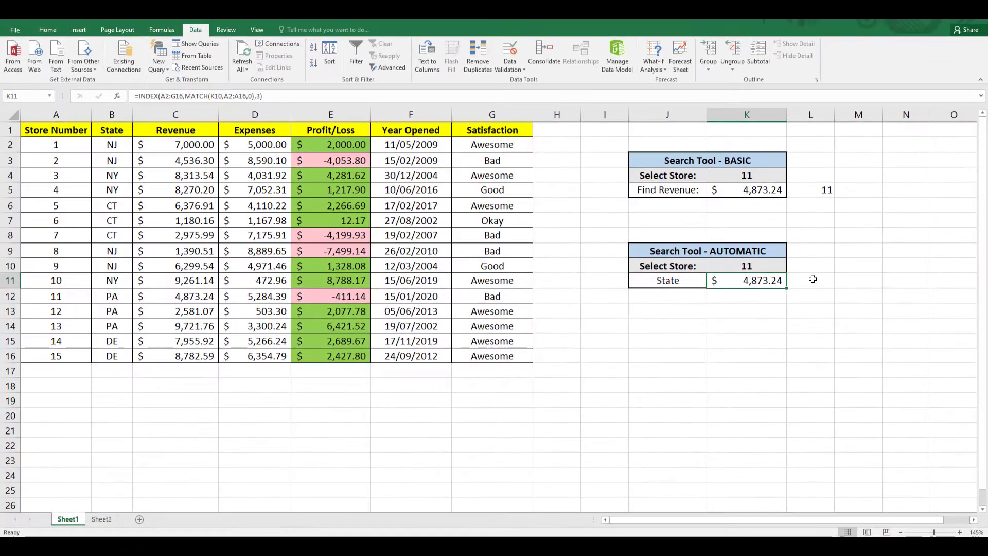
pyautogui.click(812, 279)
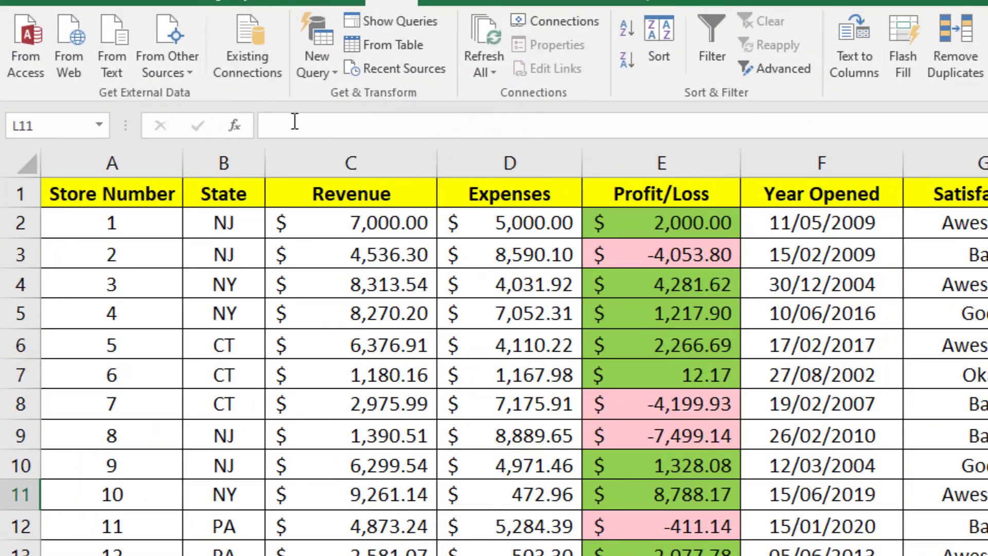
pyautogui.click(147, 96)
pyautogui.write('=matc')
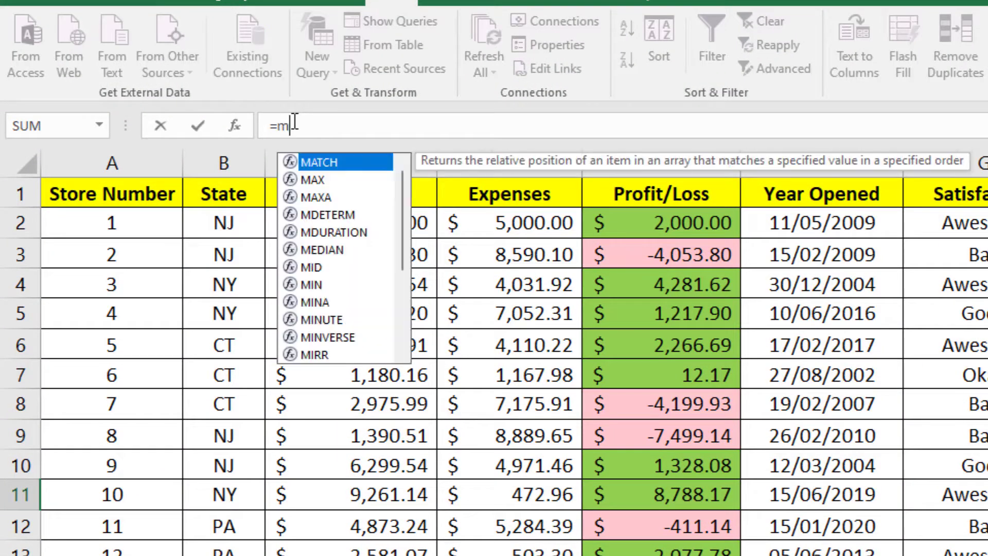
pyautogui.doubleClick(319, 162)
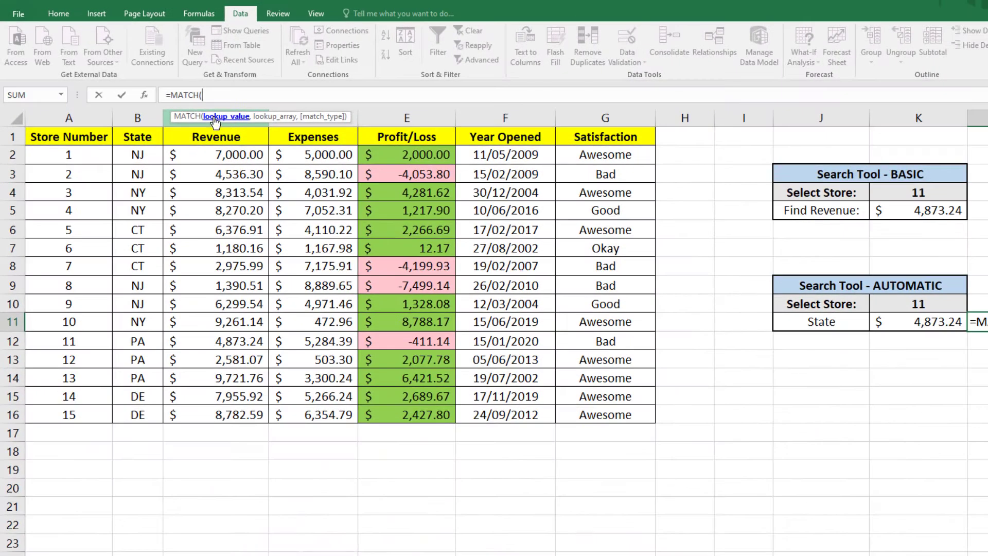
pyautogui.click(814, 324)
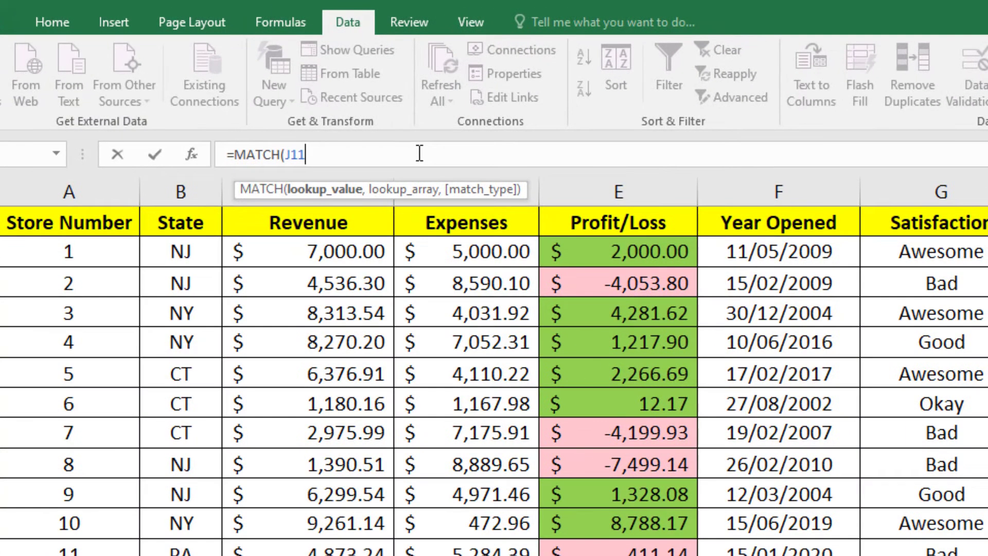
pyautogui.write(',')
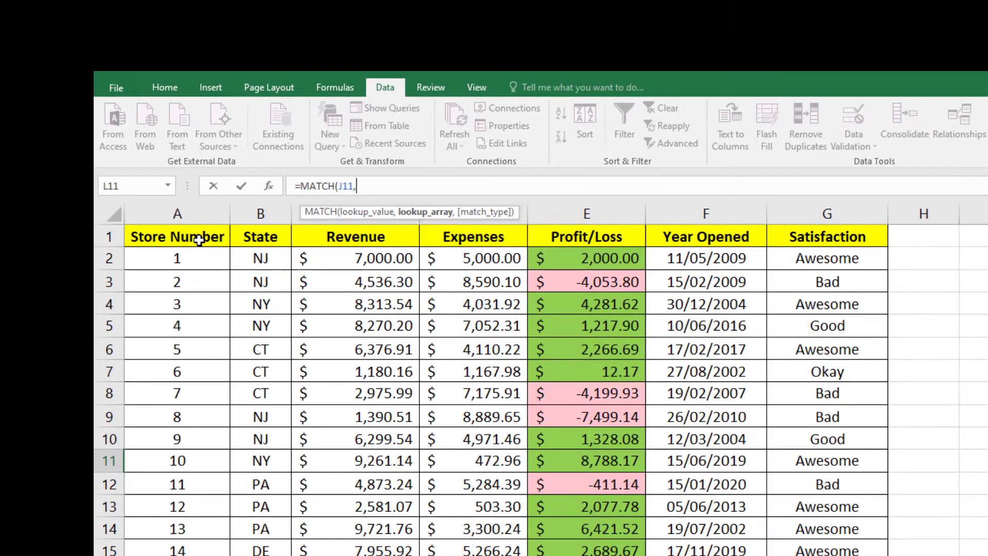
pyautogui.moveTo(98, 222); pyautogui.dragTo(872, 232)
pyautogui.moveTo(775, 243); pyautogui.dragTo(795, 238)
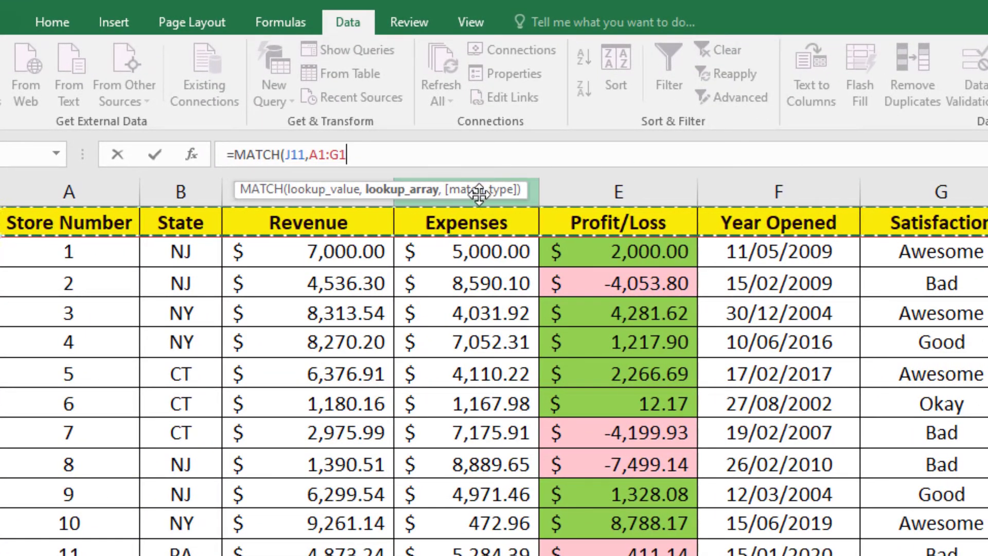
pyautogui.write(',')
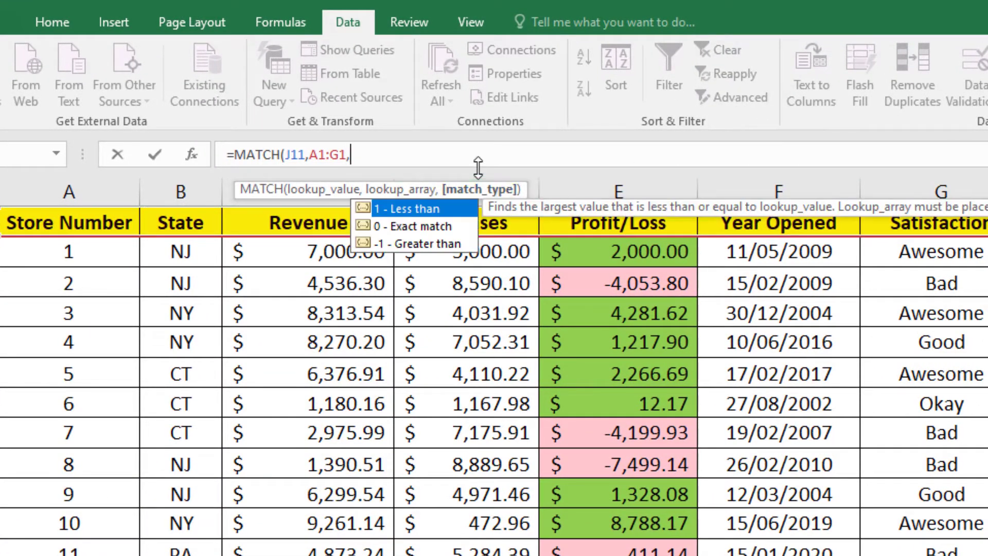
pyautogui.click(449, 226)
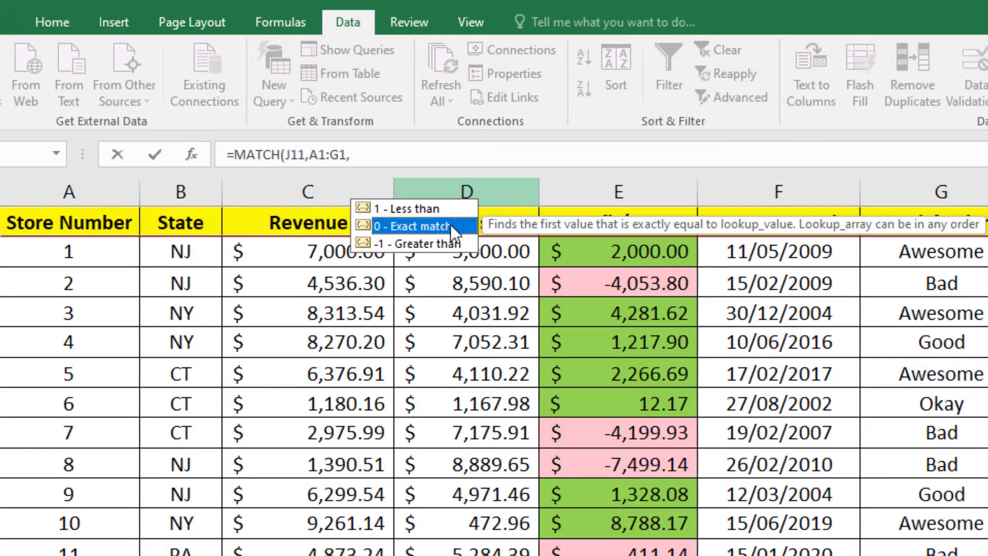
pyautogui.doubleClick(470, 225)
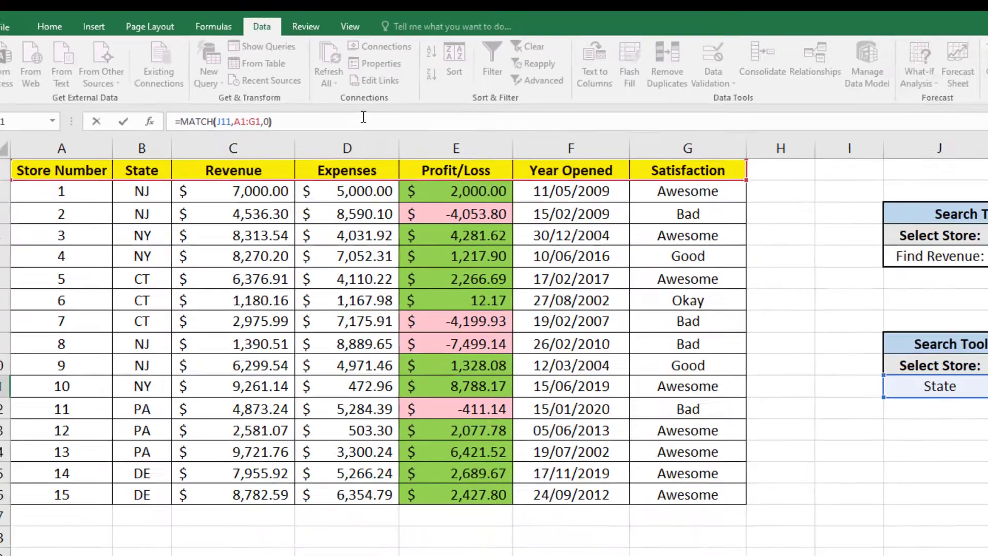
pyautogui.press('Return')
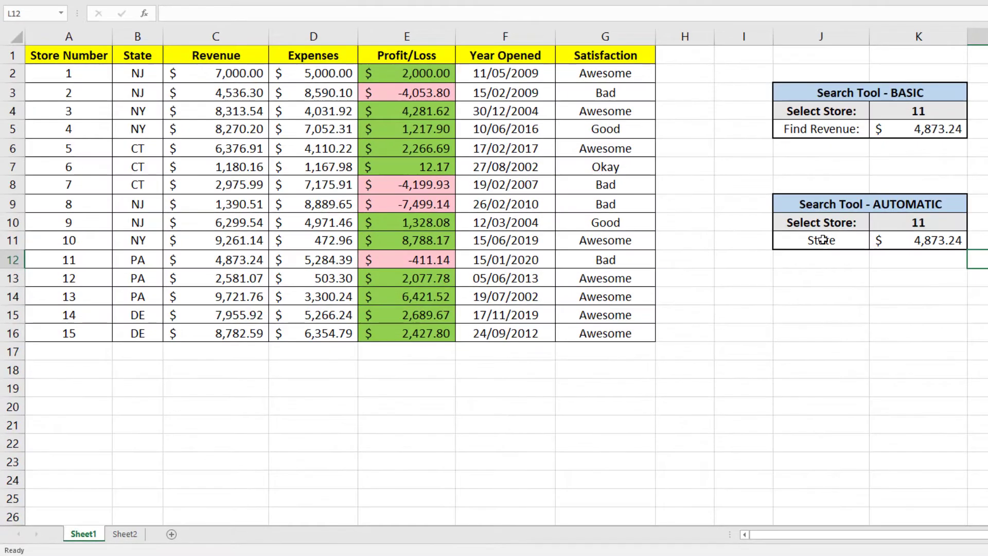
# - Test the MATCH formula in L11 by choosing Expenses, Year Opened and finally Revenue in the J11 dropdown
pyautogui.click(774, 254)
pyautogui.click(979, 241)
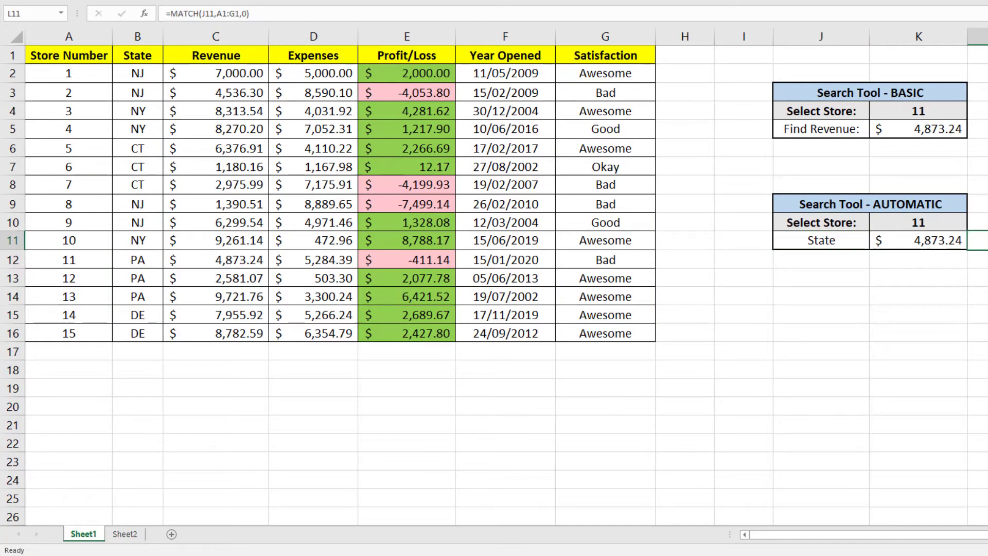
pyautogui.click(829, 240)
pyautogui.click(876, 245)
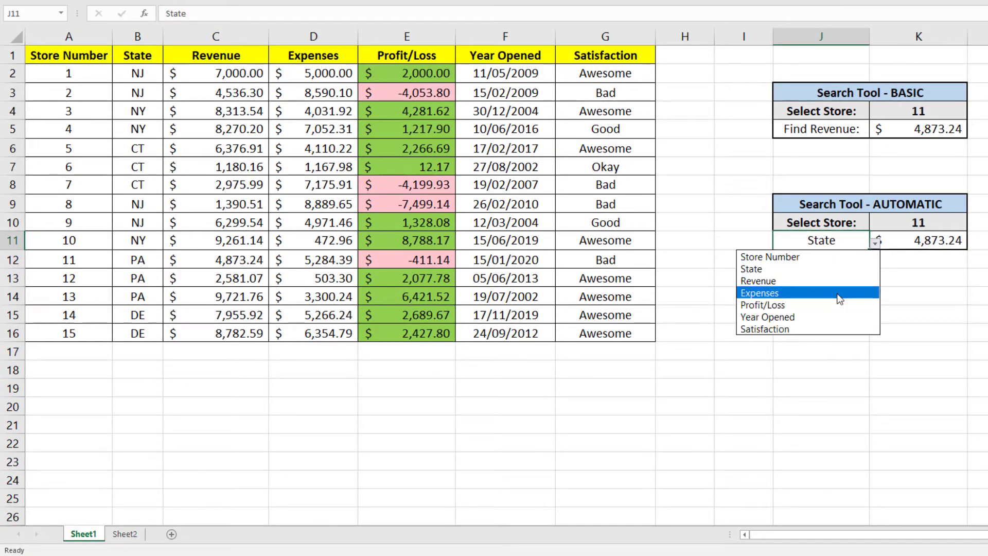
pyautogui.click(840, 298)
pyautogui.click(841, 291)
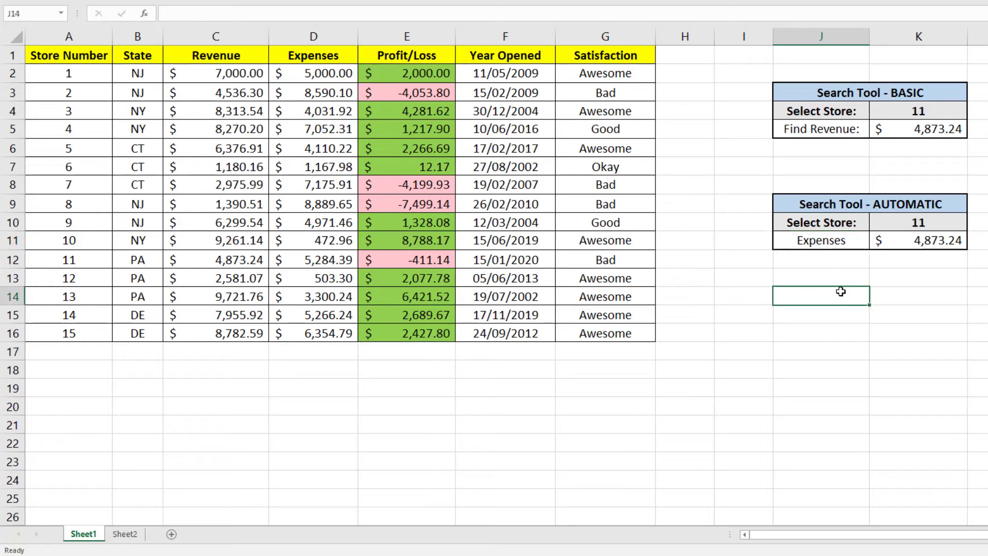
pyautogui.click(849, 246)
pyautogui.click(876, 244)
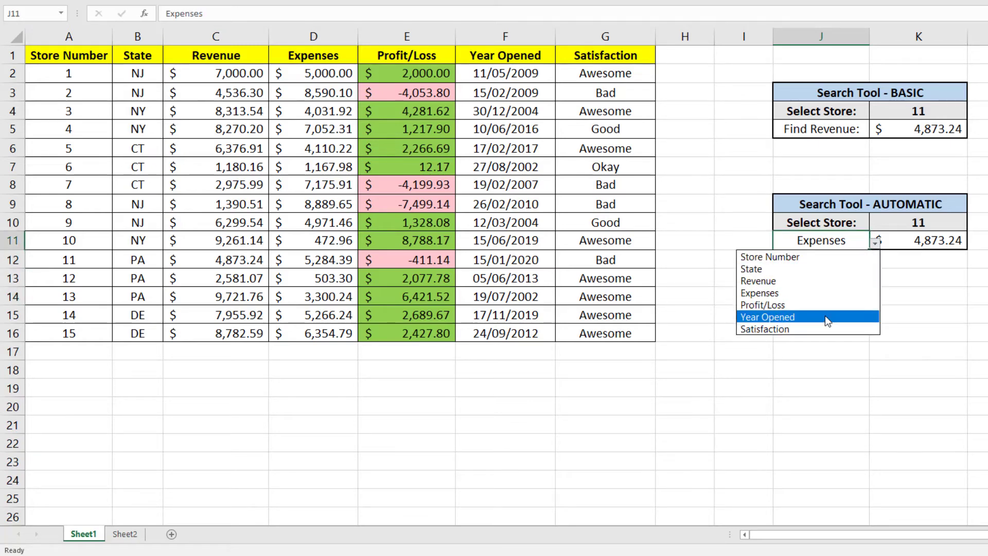
pyautogui.click(826, 317)
pyautogui.click(825, 316)
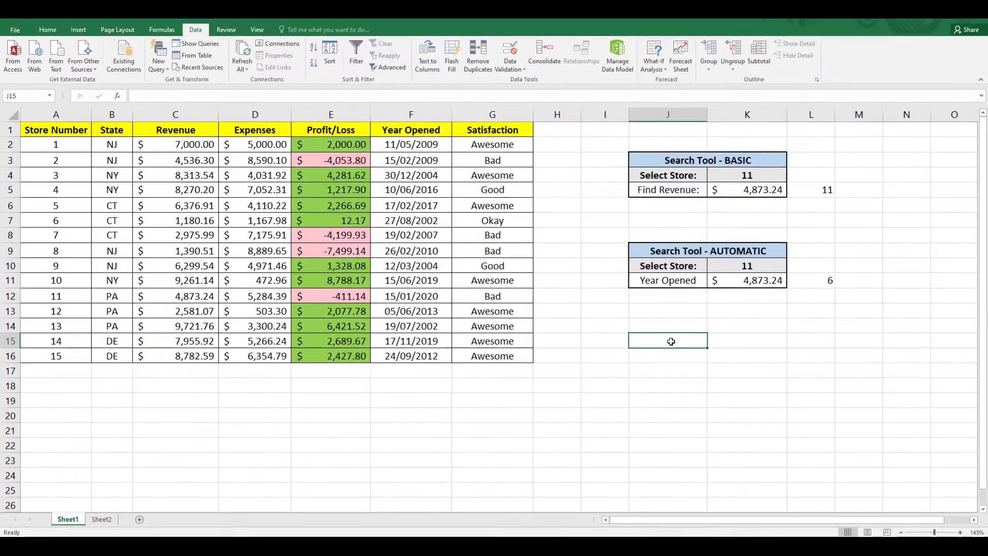
pyautogui.click(823, 240)
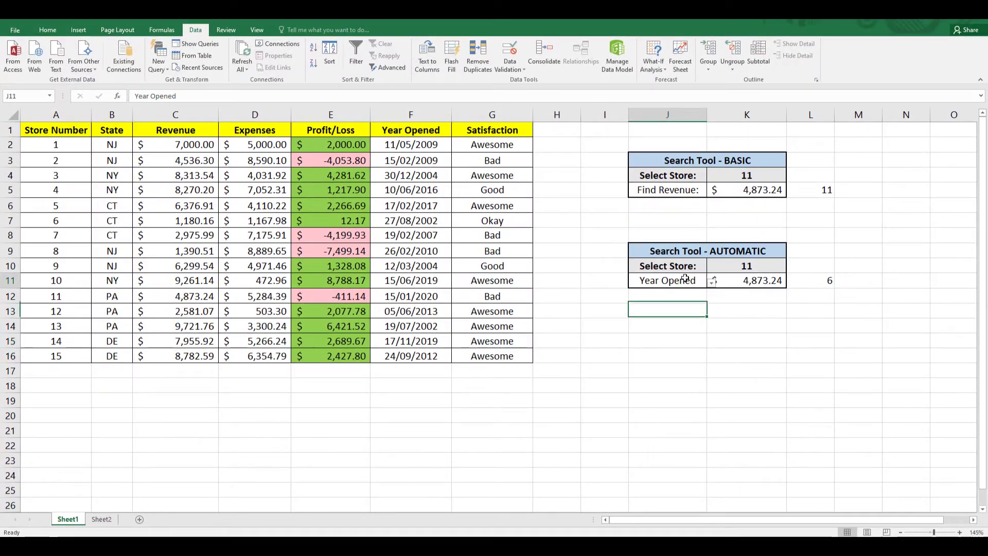
pyautogui.click(713, 281)
pyautogui.click(690, 309)
pyautogui.click(684, 318)
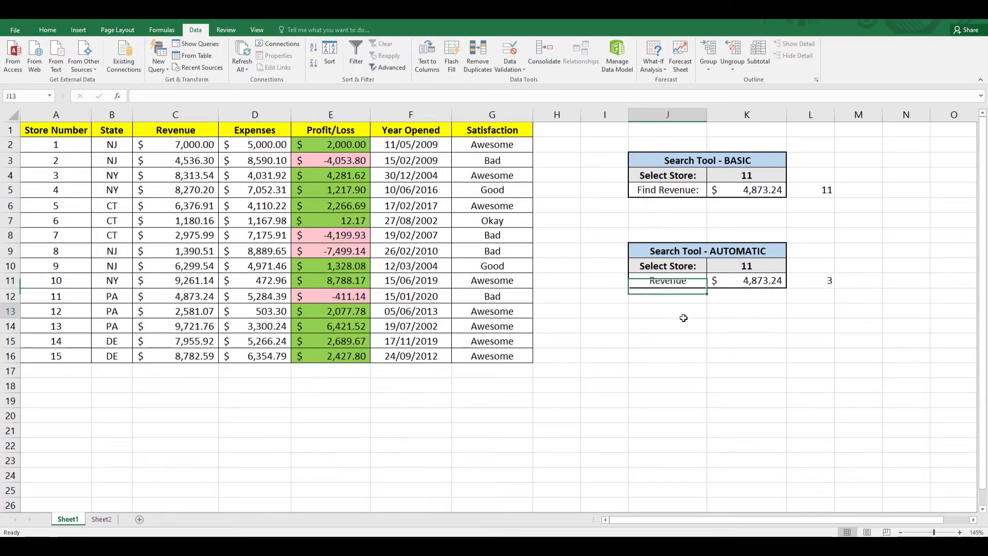
# - Copy MATCH(J11,A1:G1,0) without its equals sign from the formula in L11, leaving that cell unchanged
pyautogui.click(825, 280)
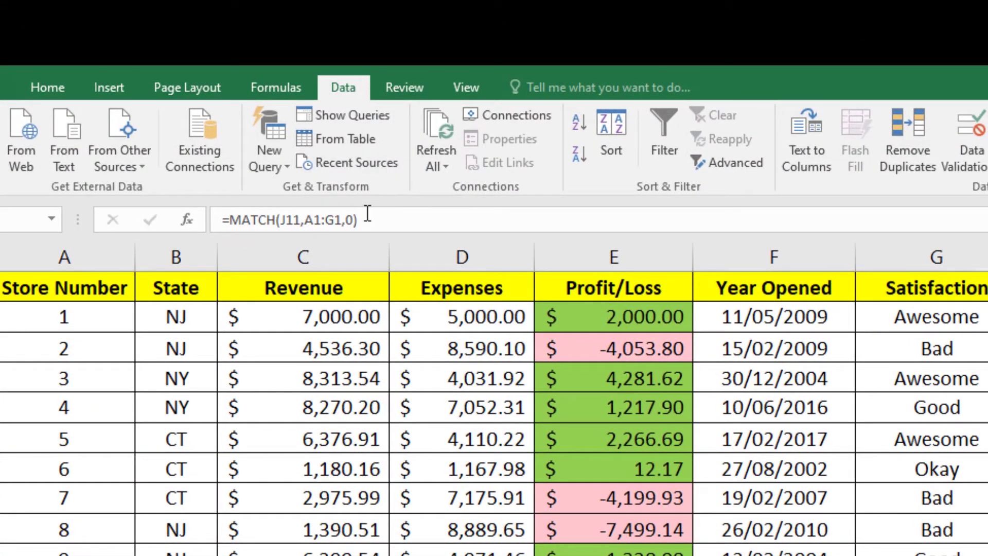
pyautogui.moveTo(359, 220); pyautogui.dragTo(239, 225)
pyautogui.rightClick(239, 225)
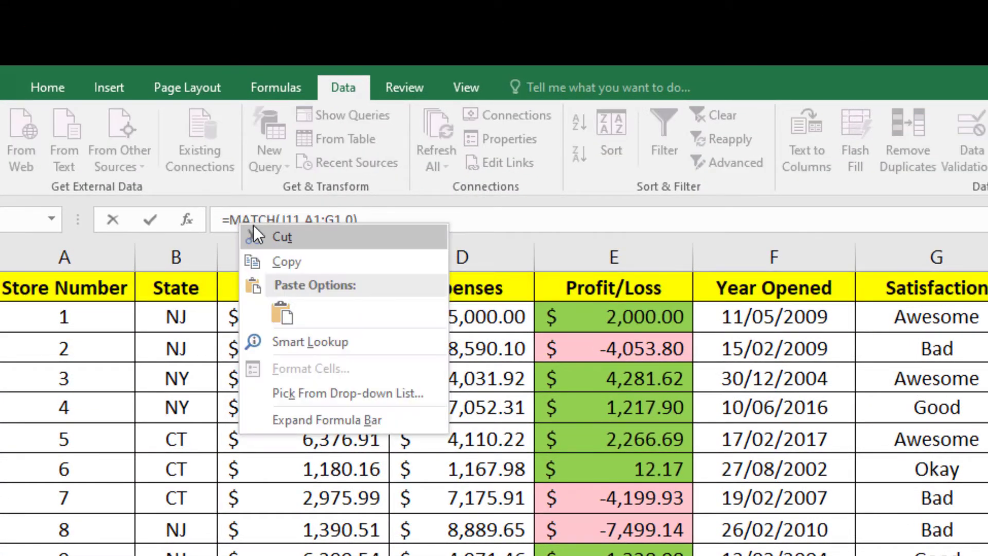
pyautogui.click(278, 261)
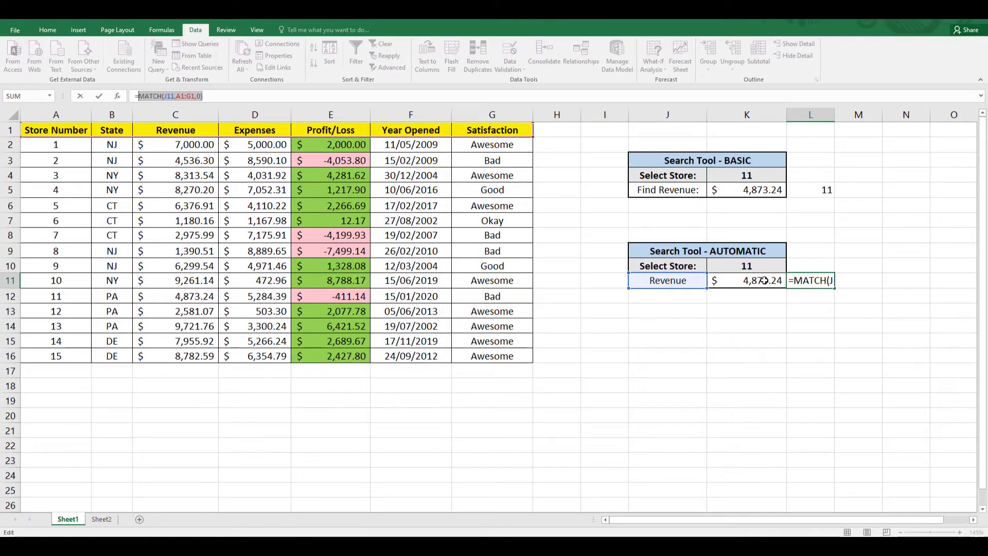
pyautogui.press('Escape')
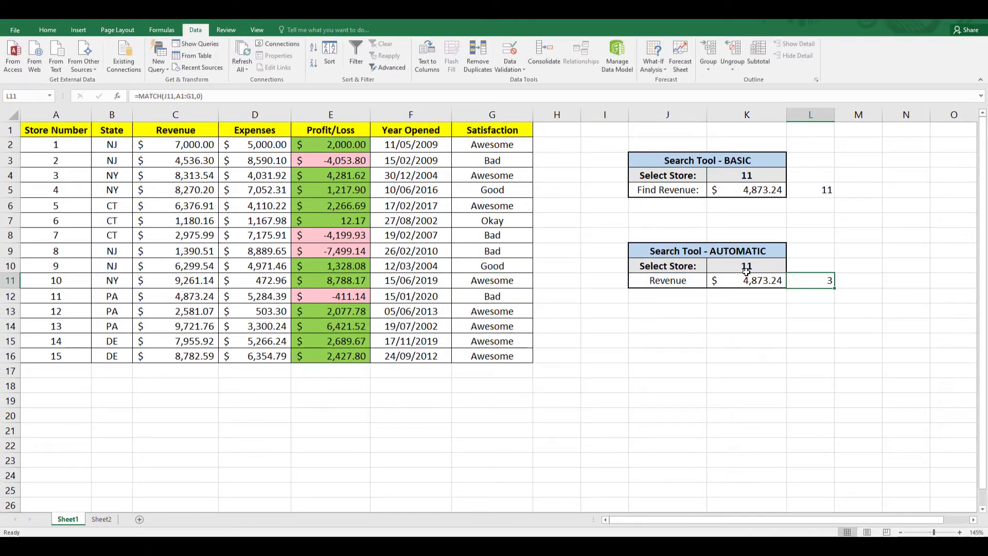
# - Replace the column number 3 in K11's INDEX formula with the copied MATCH(J11,A1:G1,0)
pyautogui.click(746, 281)
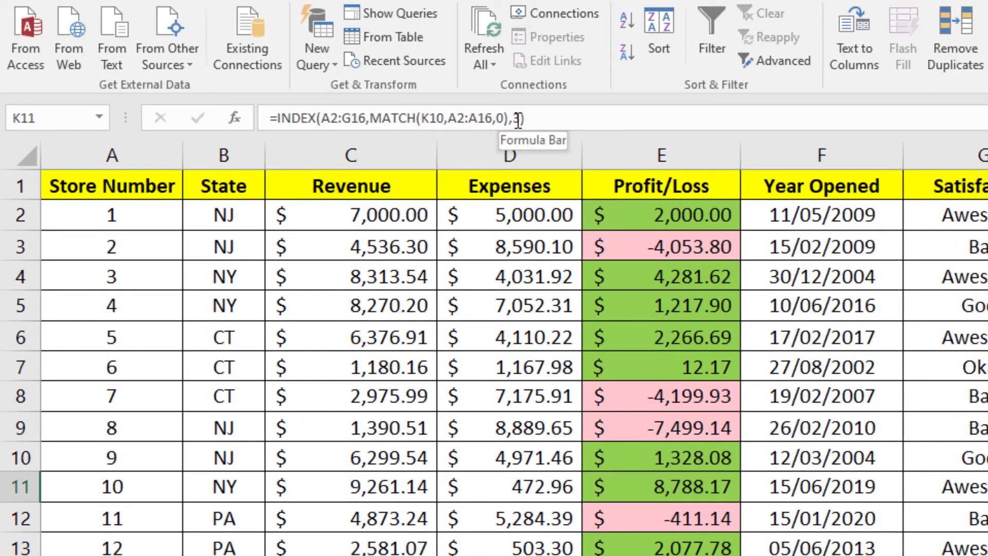
pyautogui.click(519, 120)
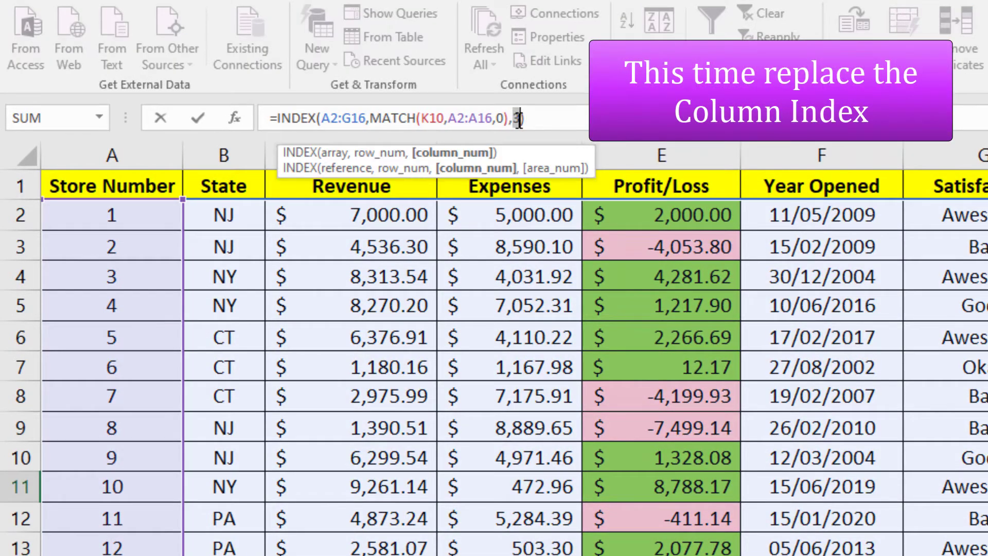
pyautogui.rightClick(519, 119)
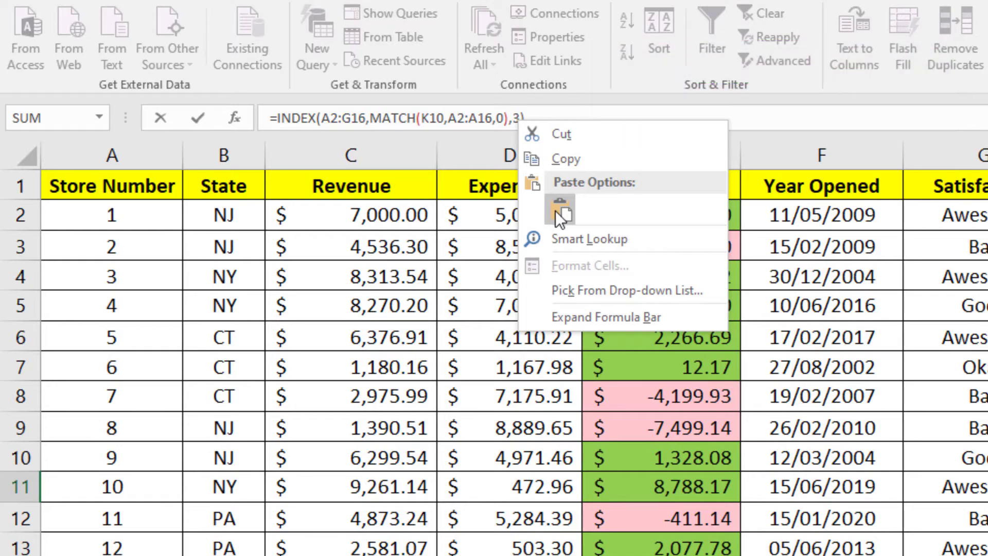
pyautogui.click(558, 211)
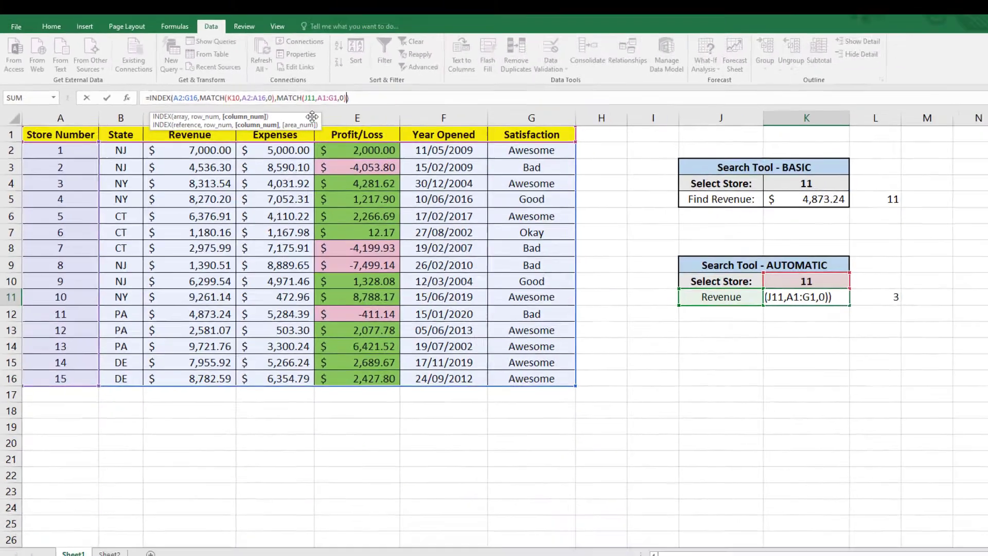
pyautogui.press('Return')
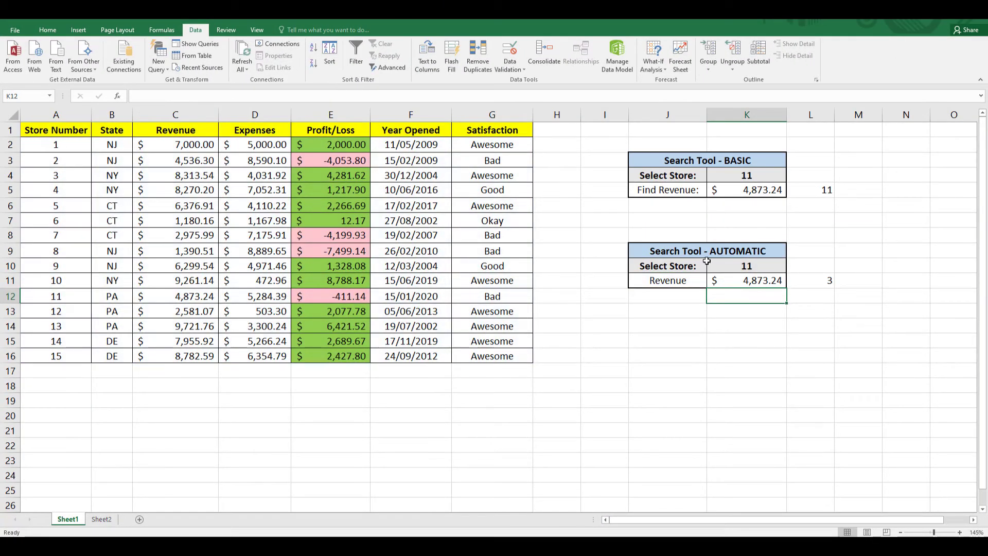
# - Choose State in the J11 dropdown and check the AUTOMATIC tool's result against store 11's state in B12
pyautogui.click(693, 281)
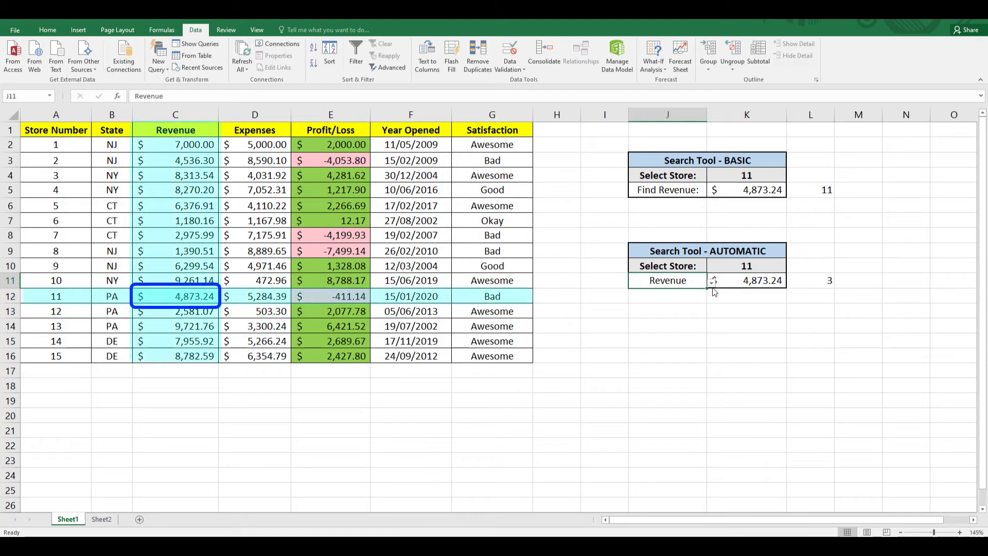
pyautogui.click(713, 282)
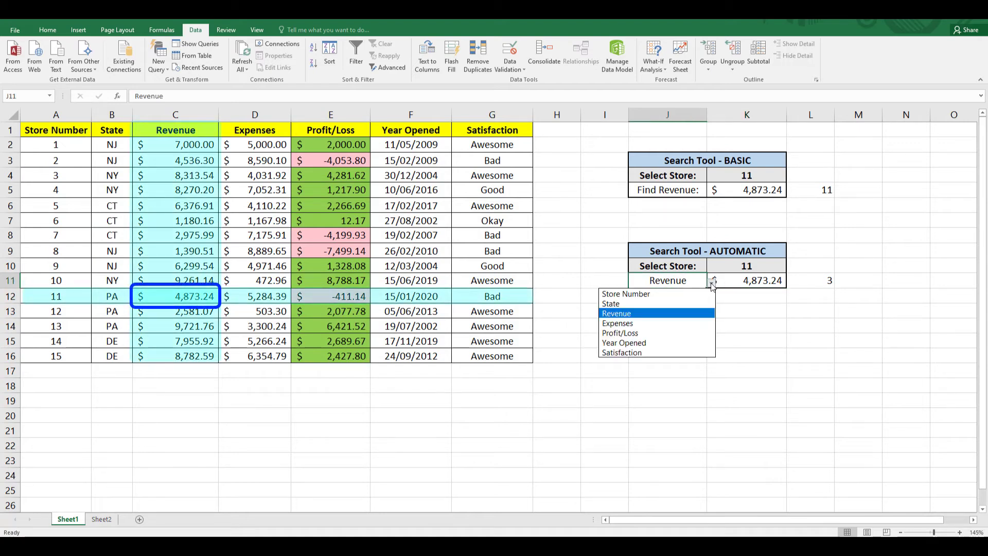
pyautogui.click(690, 302)
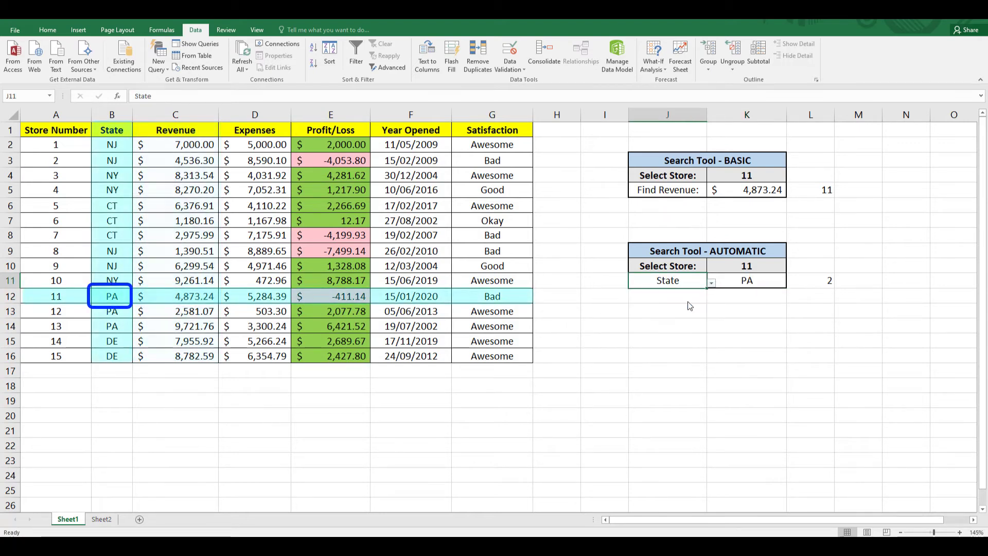
pyautogui.click(744, 265)
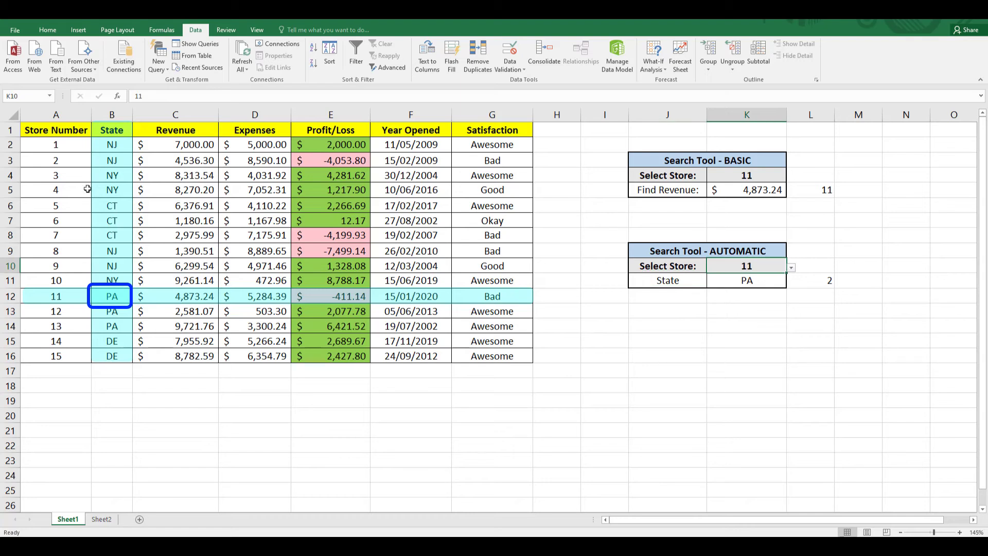
pyautogui.click(116, 294)
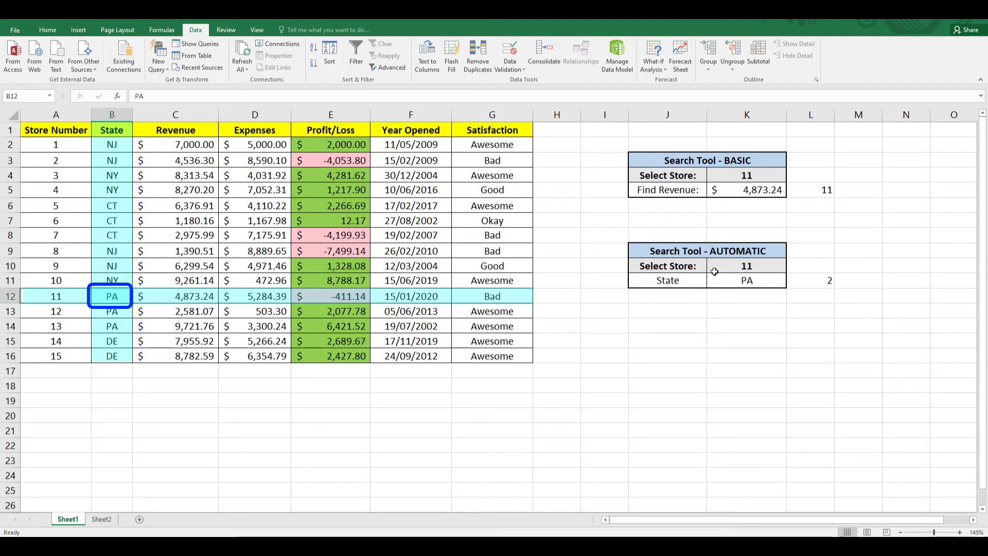
# - Choose store 5 in the K10 dropdown and check the returned state against B6
pyautogui.click(748, 267)
pyautogui.click(791, 267)
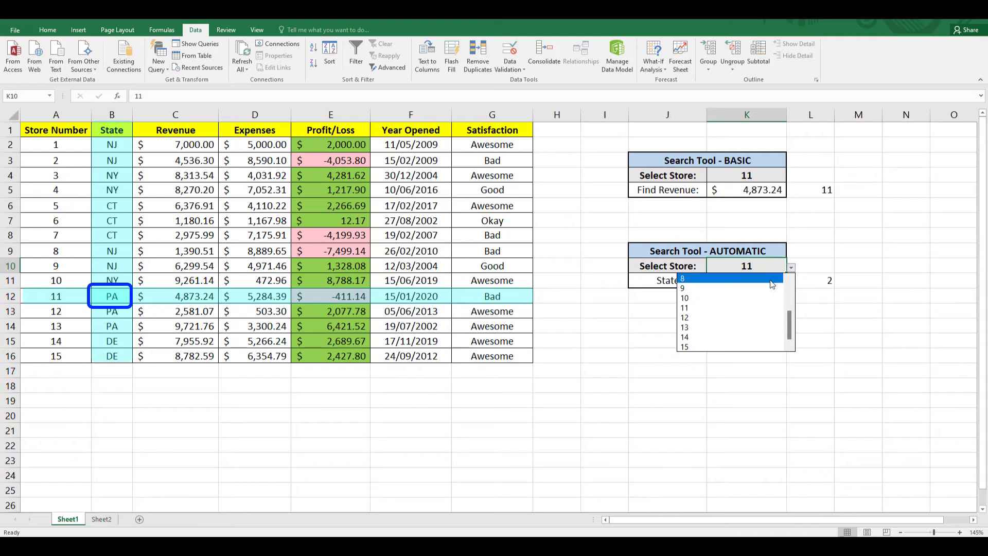
pyautogui.scroll(3, 791, 295)
pyautogui.click(758, 278)
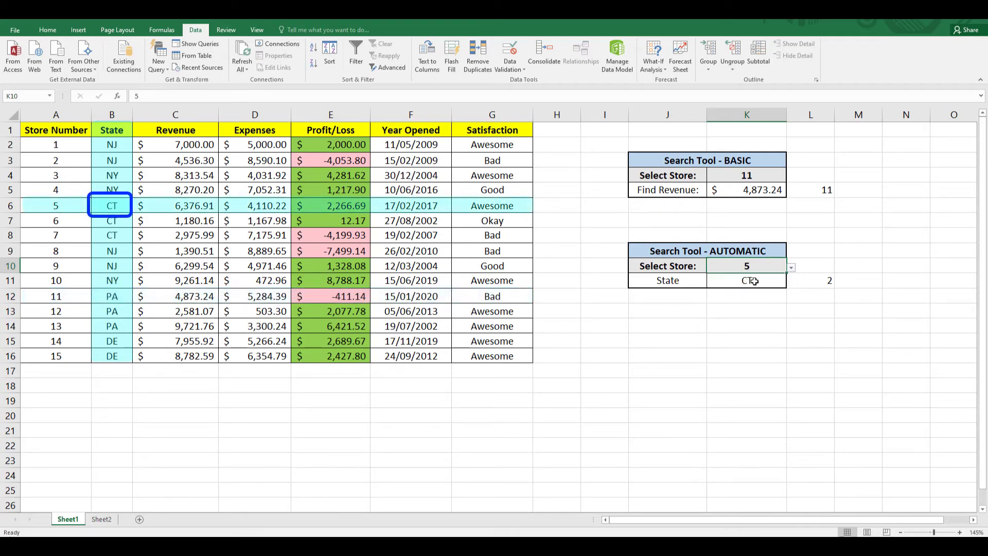
pyautogui.click(118, 206)
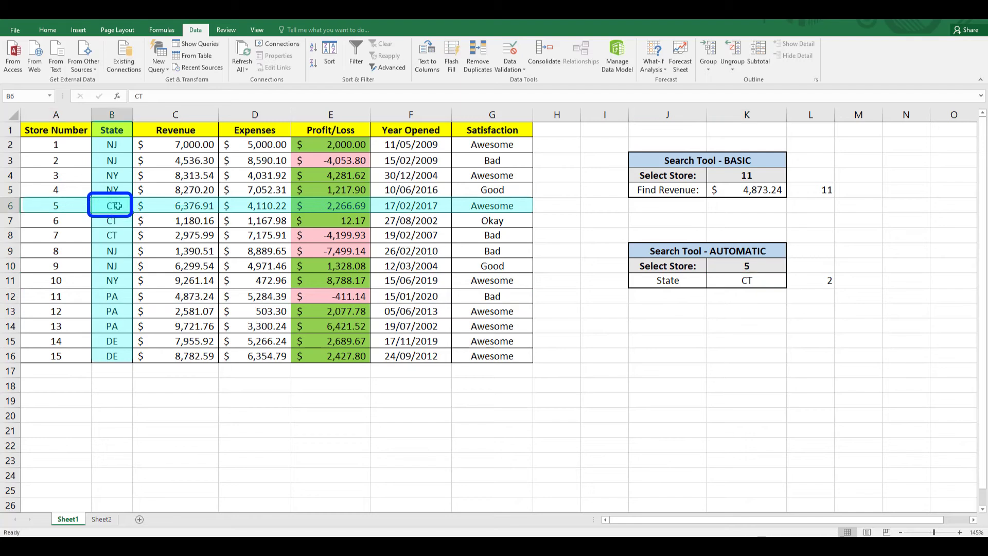
# - Choose Revenue in the J11 dropdown and check the returned amount against store 5's revenue in C6
pyautogui.click(689, 281)
pyautogui.click(714, 284)
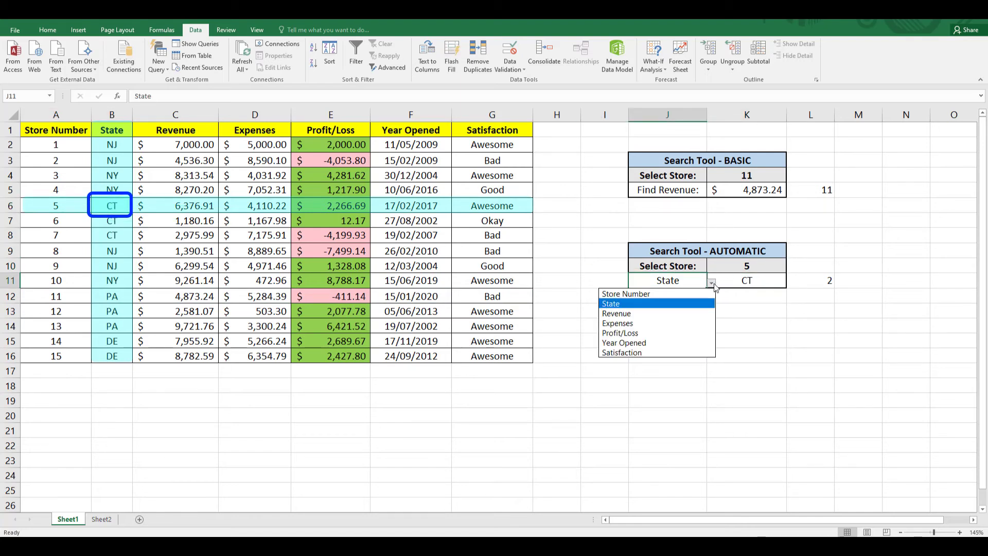
pyautogui.click(696, 313)
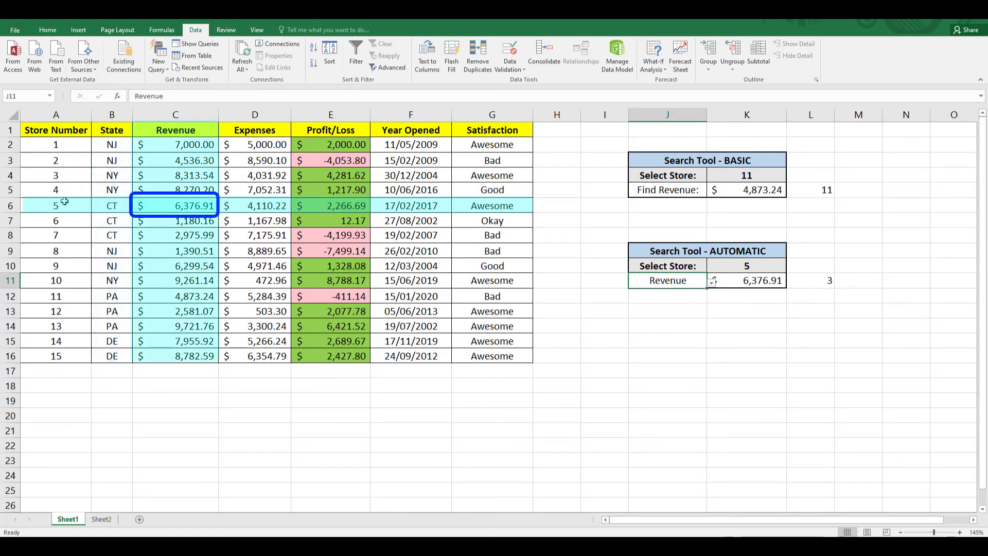
pyautogui.moveTo(65, 202); pyautogui.dragTo(194, 205)
pyautogui.click(194, 206)
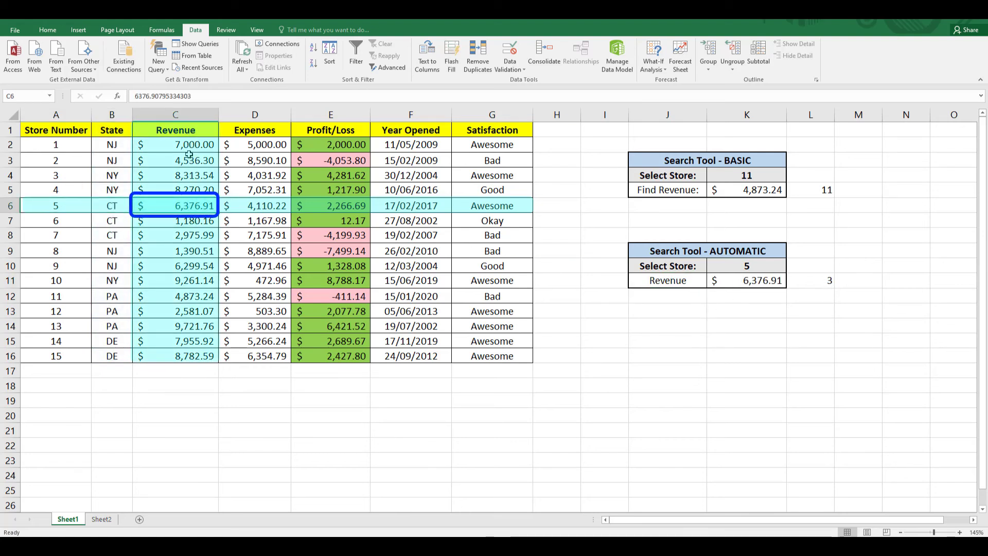
# - Delete the helper MATCH formulas in L11 and L5 beside the two search tools
pyautogui.click(826, 280)
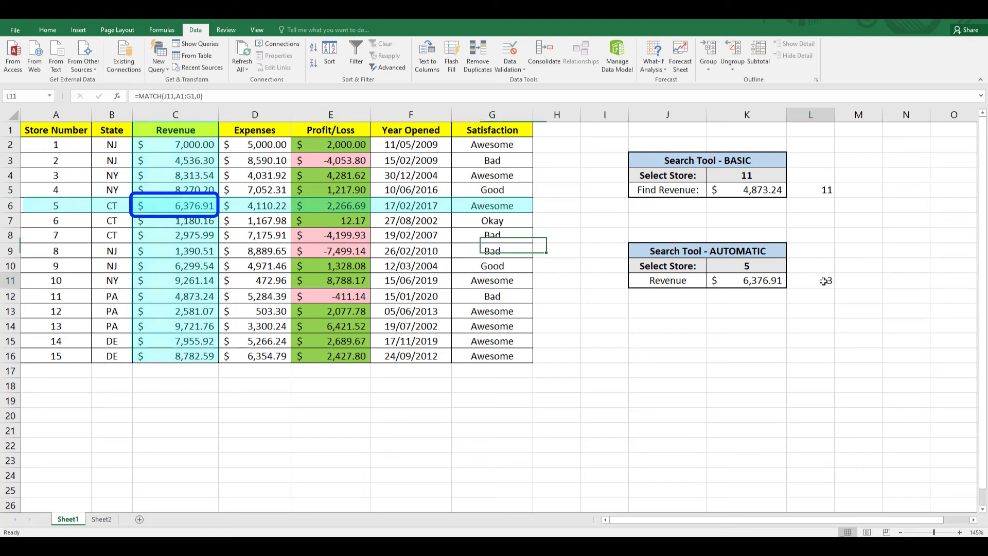
pyautogui.press('Delete')
pyautogui.click(819, 193)
pyautogui.press('Delete')
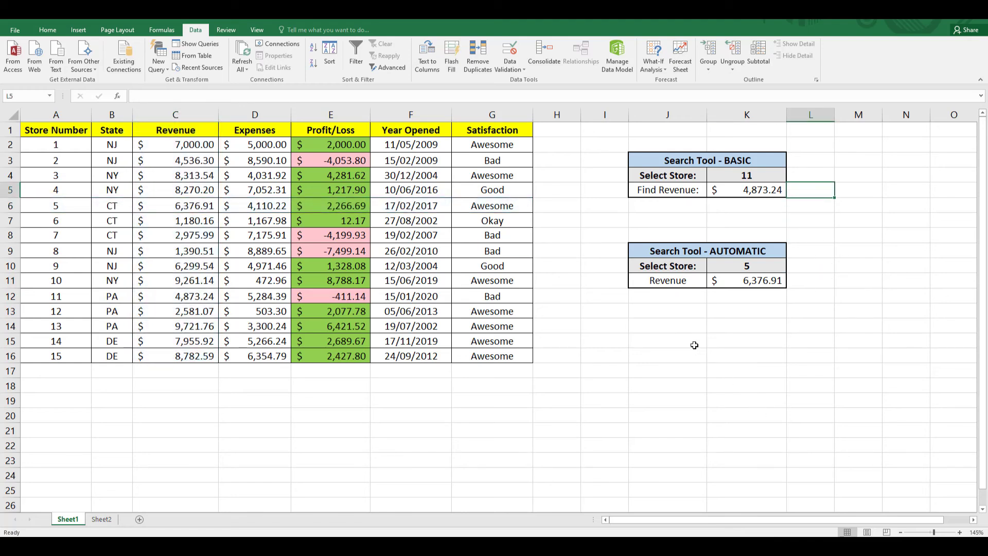
pyautogui.click(683, 343)
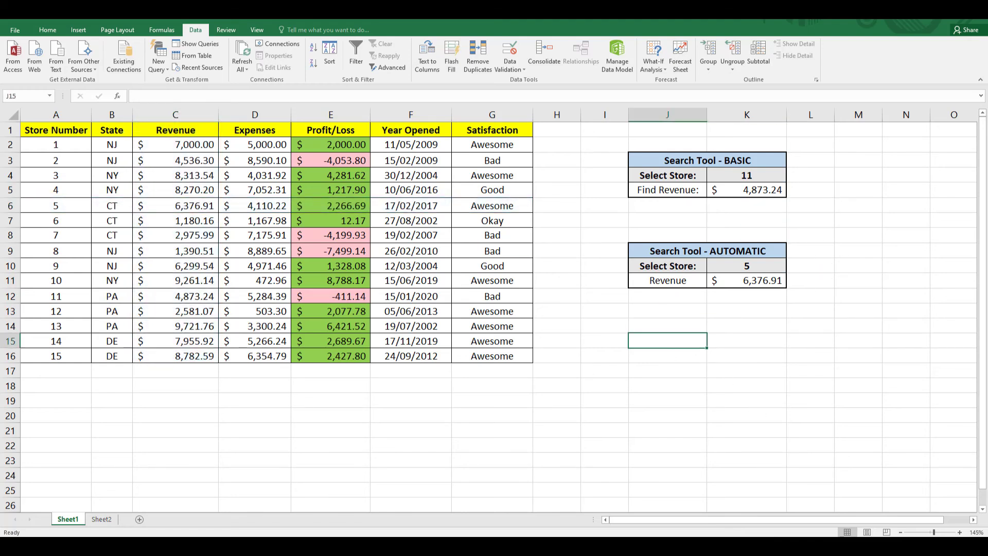